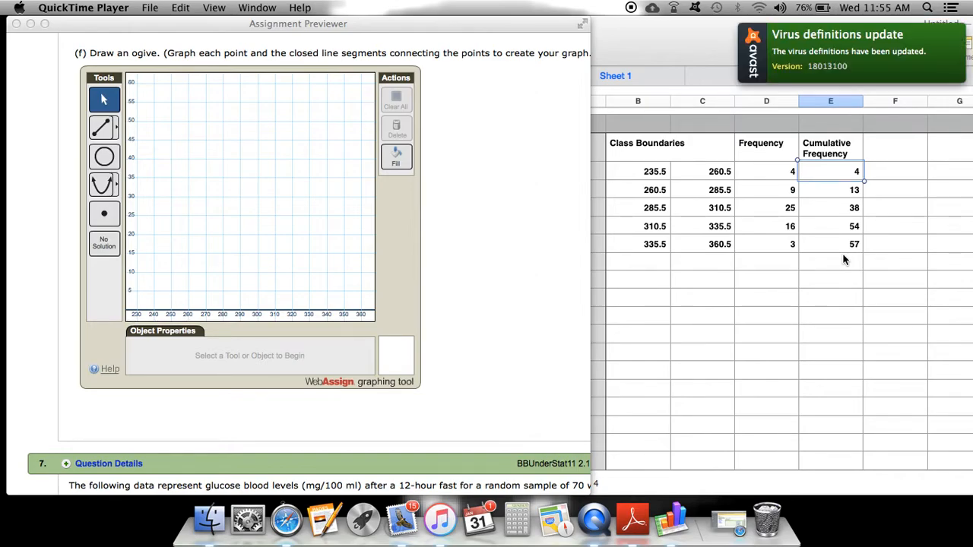
# Review the class boundaries and cumulative frequency values in the spreadsheet table
pyautogui.click(848, 172)
pyautogui.doubleClick(859, 172)
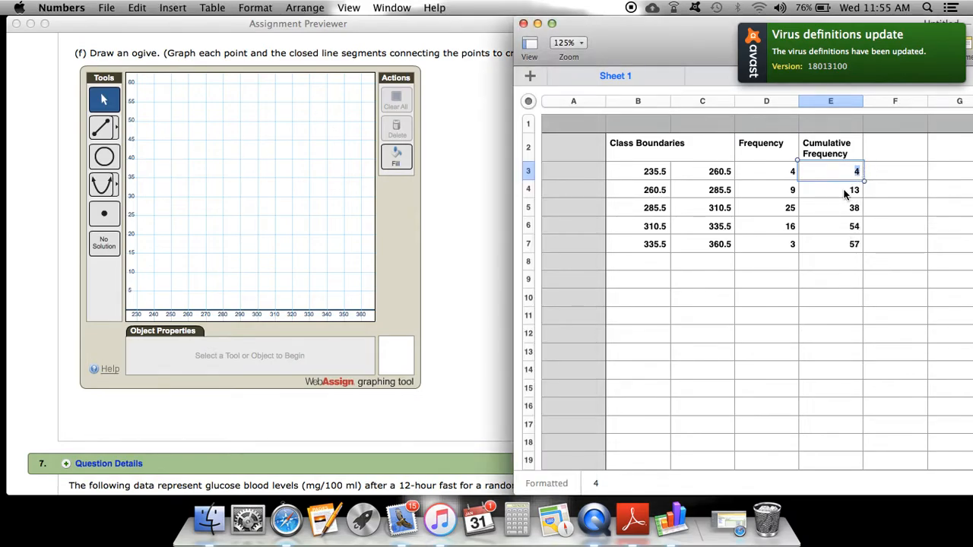
pyautogui.click(849, 192)
pyautogui.moveTo(849, 192)
pyautogui.mouseDown()
pyautogui.moveTo(868, 190)
pyautogui.moveTo(859, 191)
pyautogui.mouseUp()
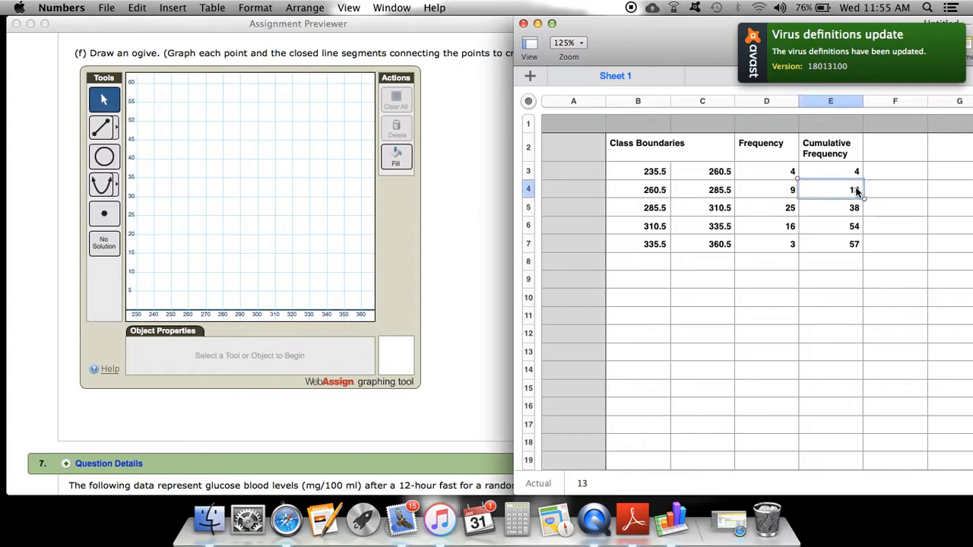
pyautogui.click(848, 216)
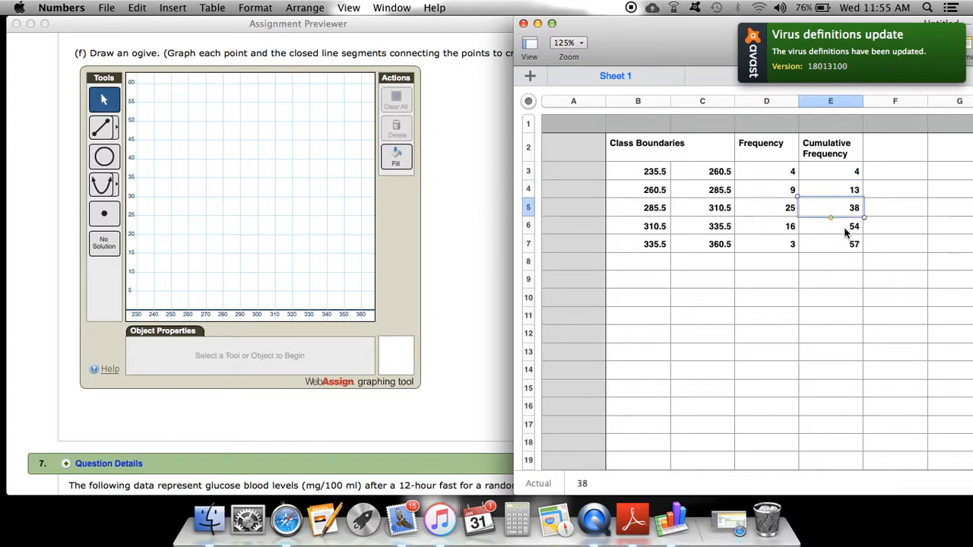
pyautogui.click(847, 224)
pyautogui.click(846, 248)
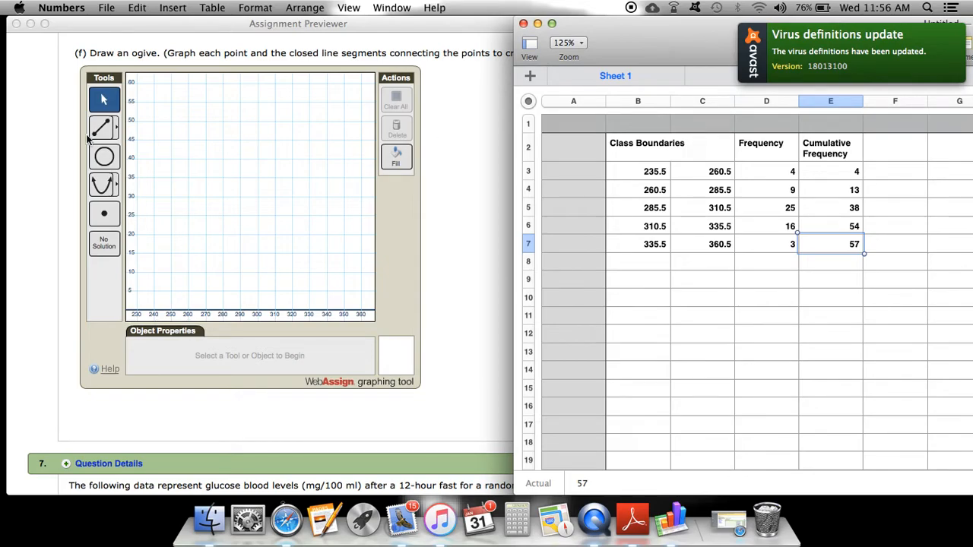
# Choose the line segment tool in the graphing tool
pyautogui.click(118, 129)
pyautogui.click(114, 129)
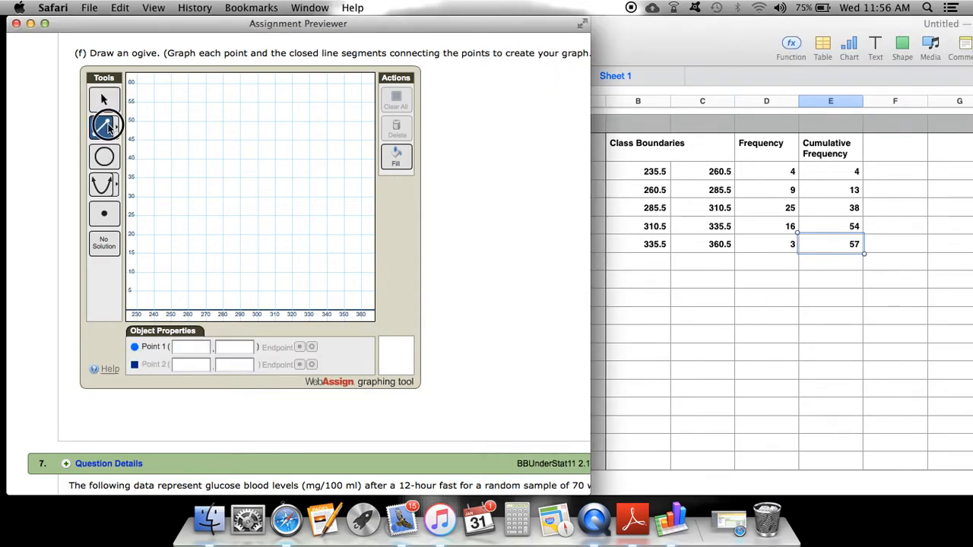
pyautogui.moveTo(103, 129)
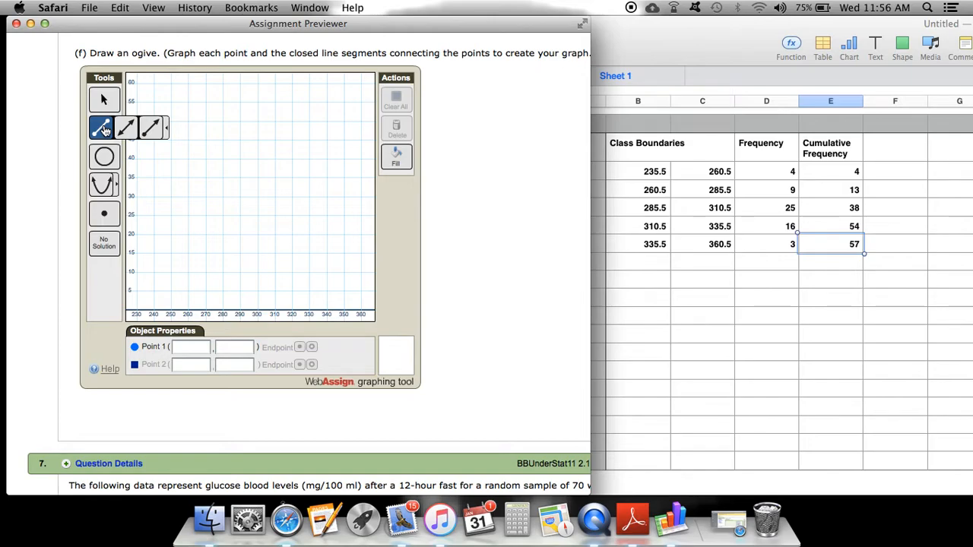
pyautogui.click(104, 130)
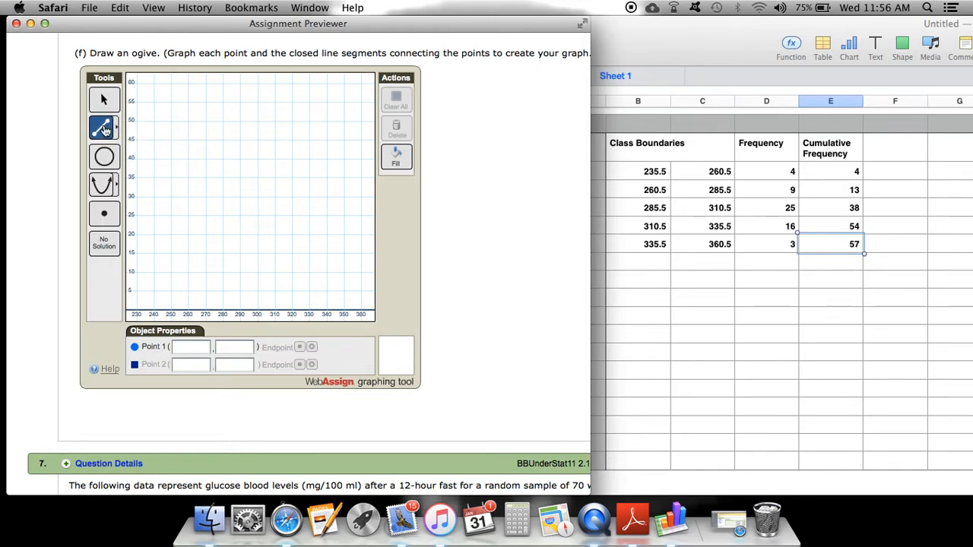
pyautogui.click(104, 130)
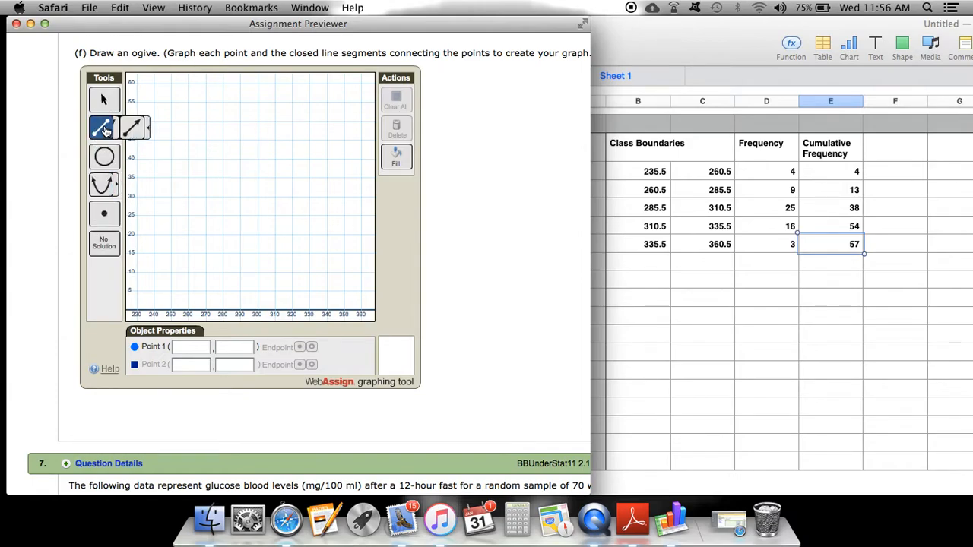
pyautogui.click(185, 350)
pyautogui.click(186, 365)
pyautogui.click(229, 349)
pyautogui.click(230, 367)
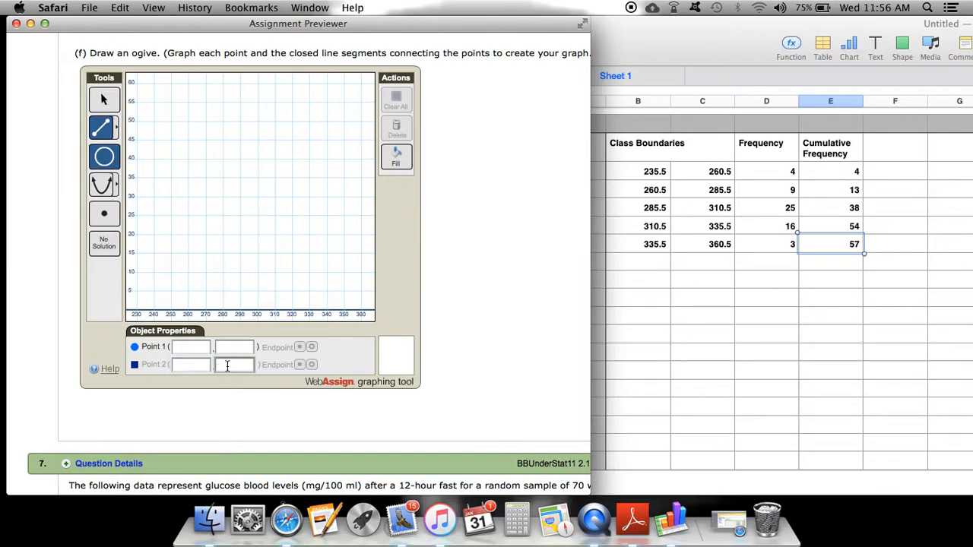
pyautogui.click(190, 347)
pyautogui.click(232, 349)
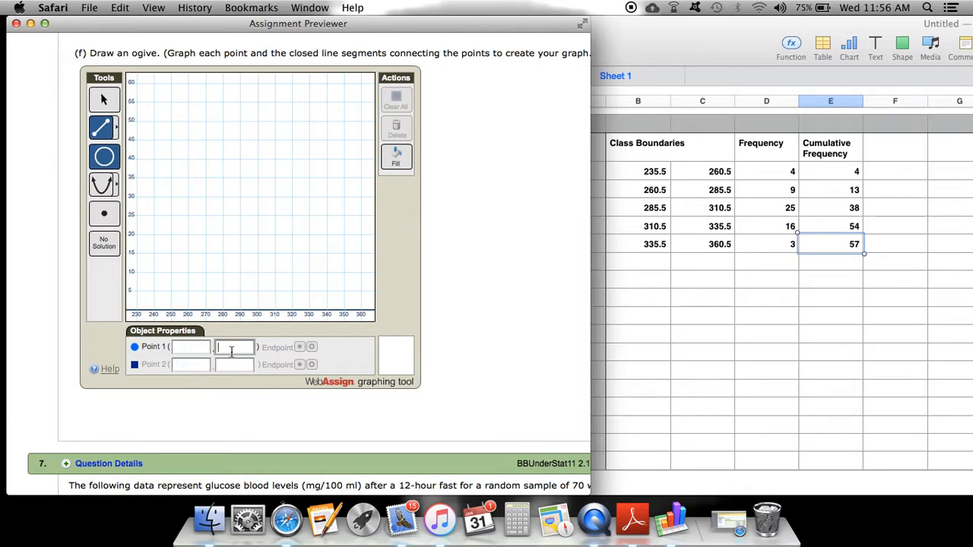
pyautogui.click(184, 368)
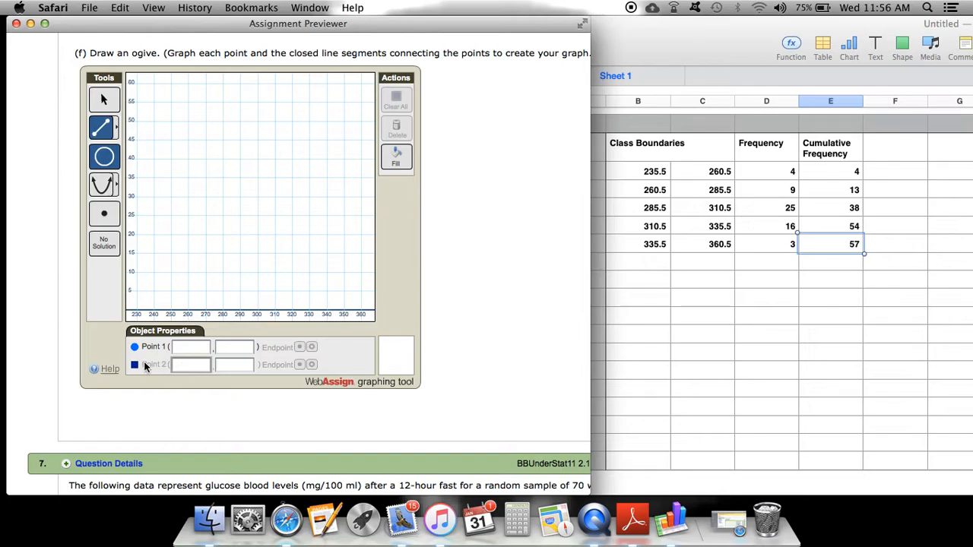
pyautogui.click(189, 364)
pyautogui.click(226, 367)
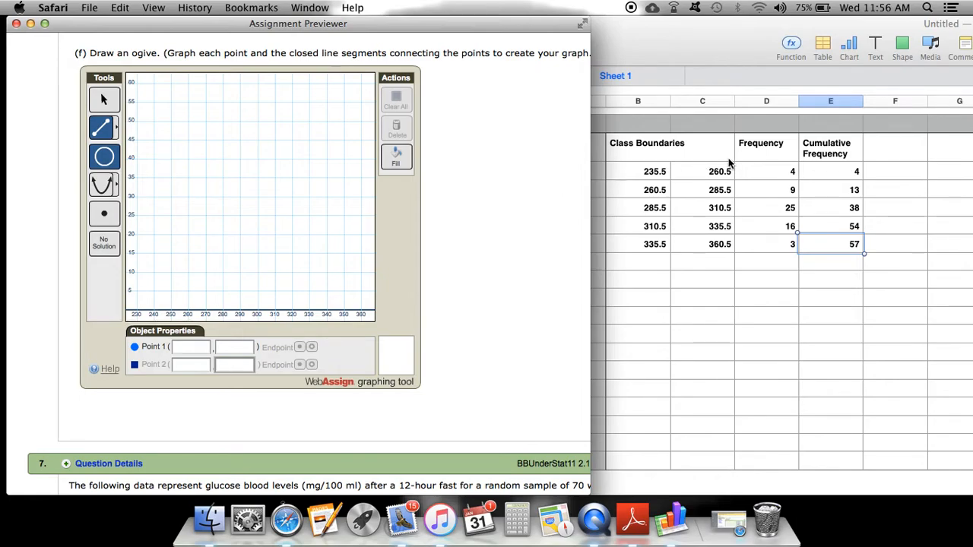
# Set the first line segment's starting point to (235.5, 0)
pyautogui.click(657, 172)
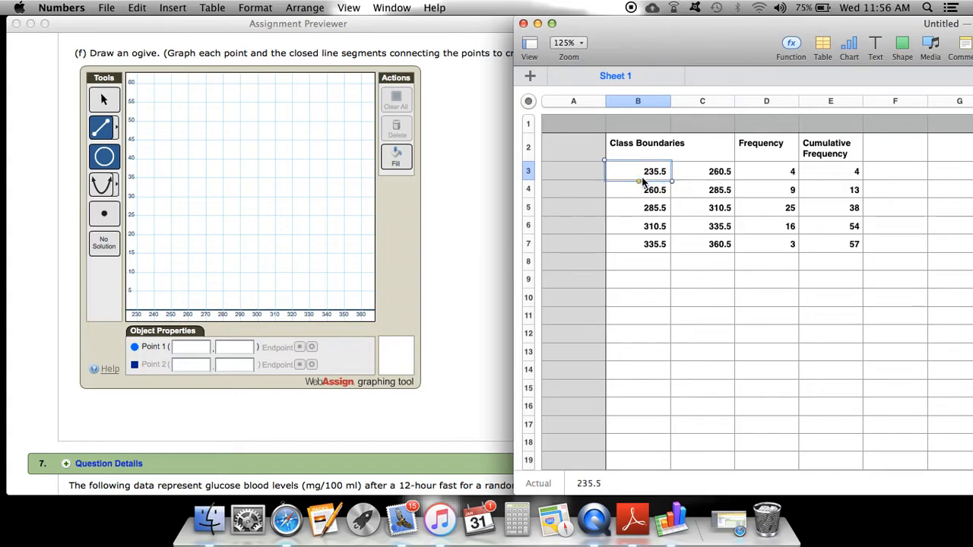
pyautogui.click(201, 348)
pyautogui.click(201, 348)
pyautogui.write('235.5')
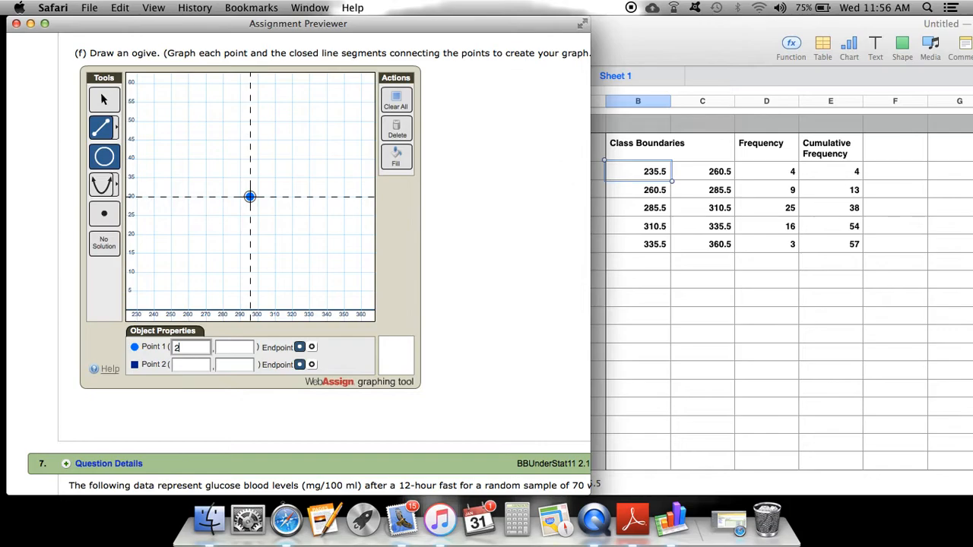
pyautogui.click(247, 349)
pyautogui.write('0')
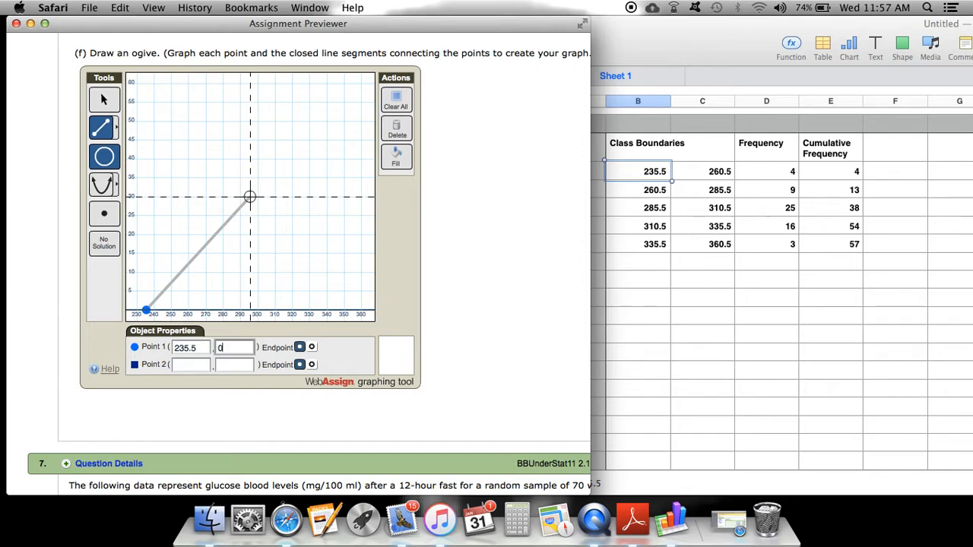
# Set the first segment's end point to (260.5, 4), checking the spreadsheet values
pyautogui.click(180, 365)
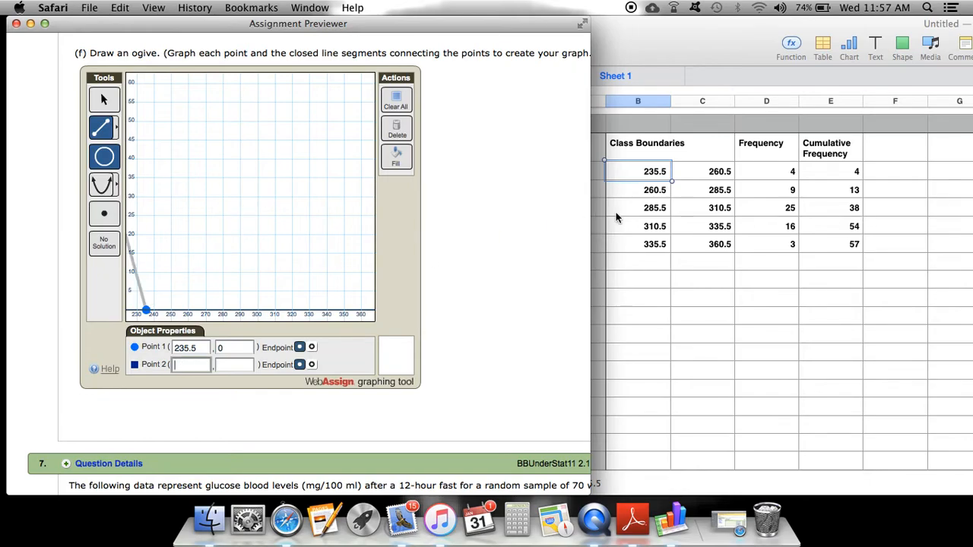
pyautogui.click(696, 180)
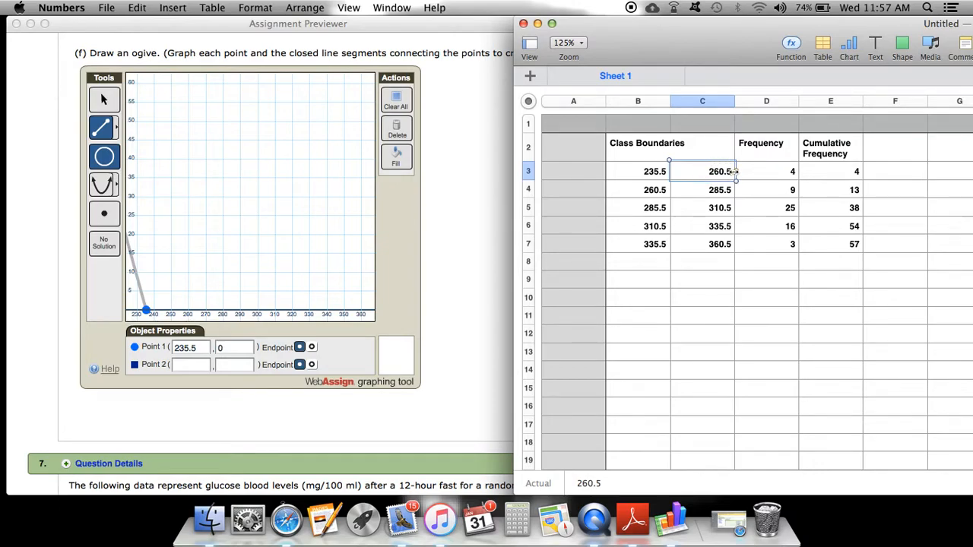
pyautogui.click(846, 174)
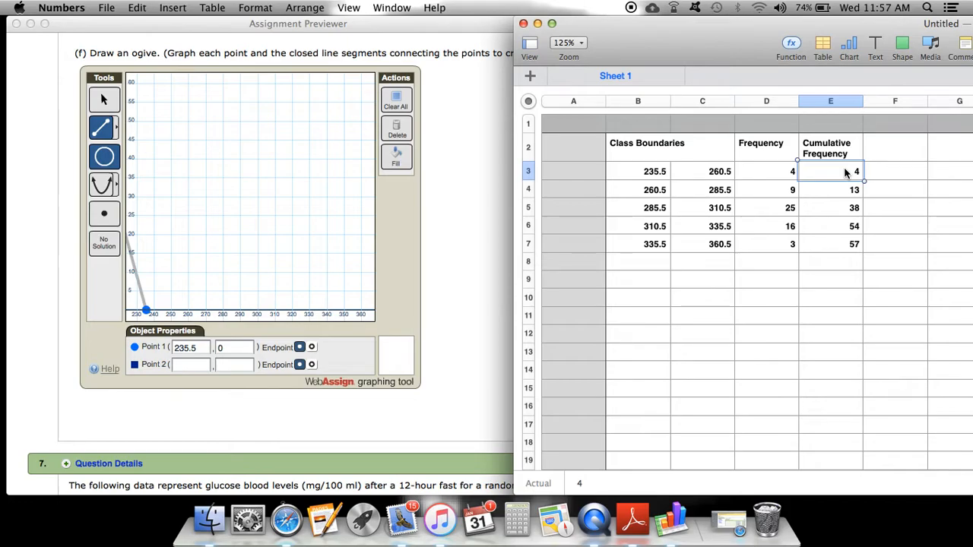
pyautogui.click(184, 366)
pyautogui.write('26')
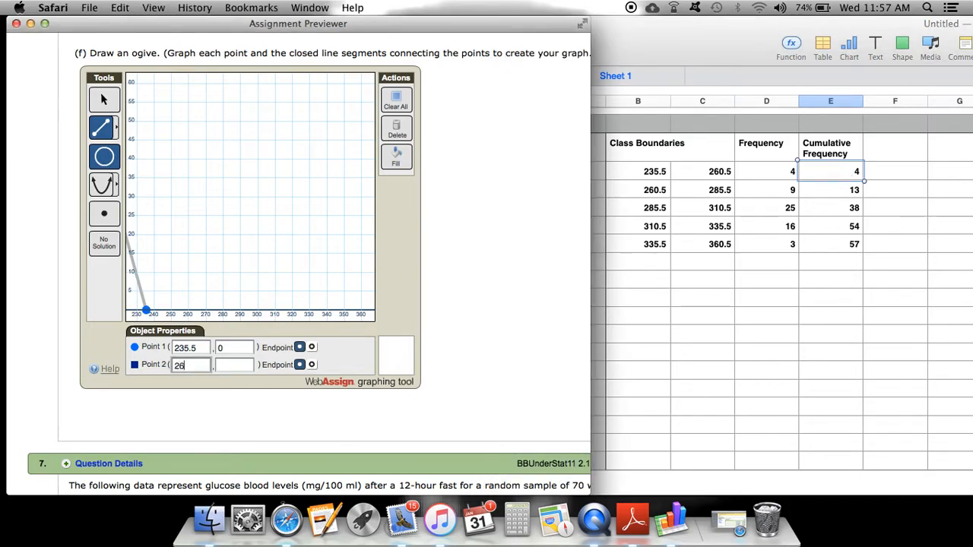
pyautogui.write('0.5')
pyautogui.click(237, 366)
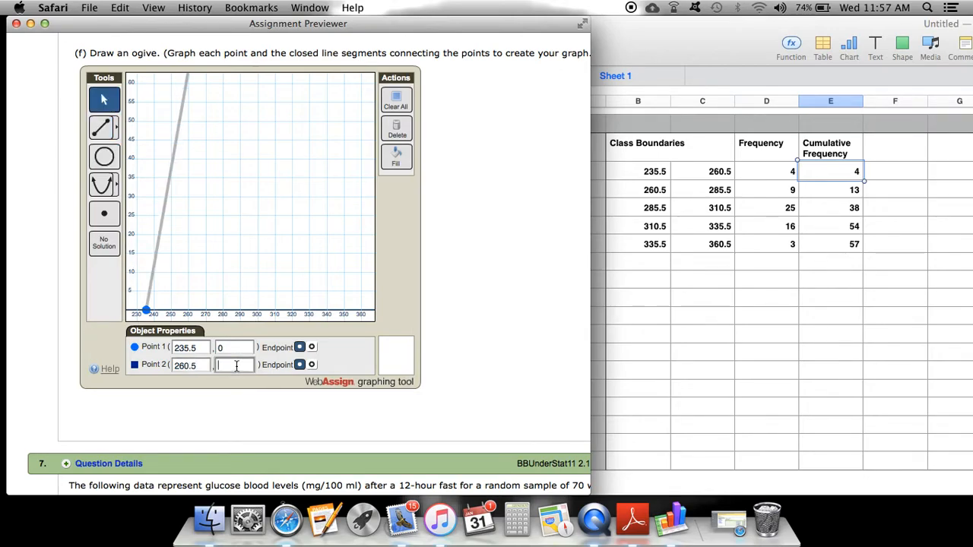
pyautogui.write('4')
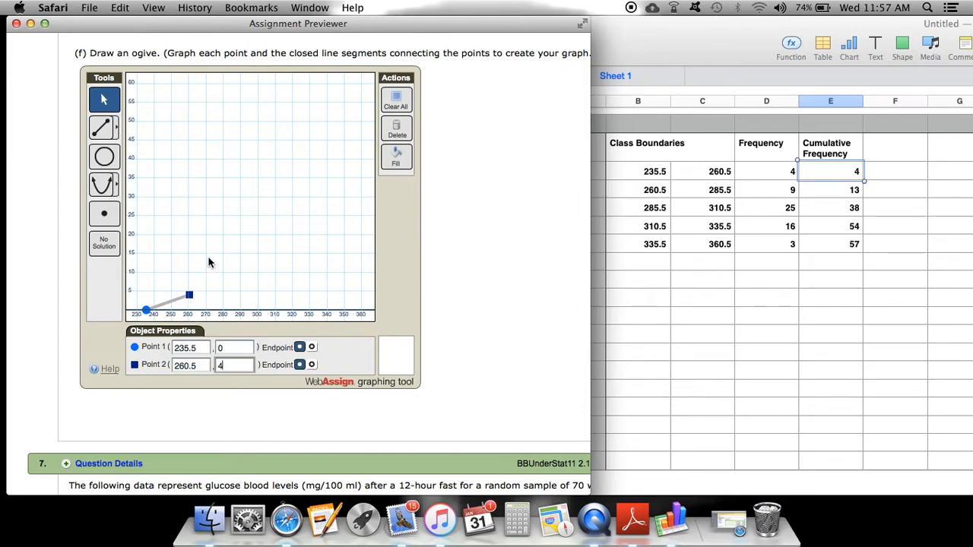
# Start a second line segment with its first point at (260.5, 4)
pyautogui.click(104, 129)
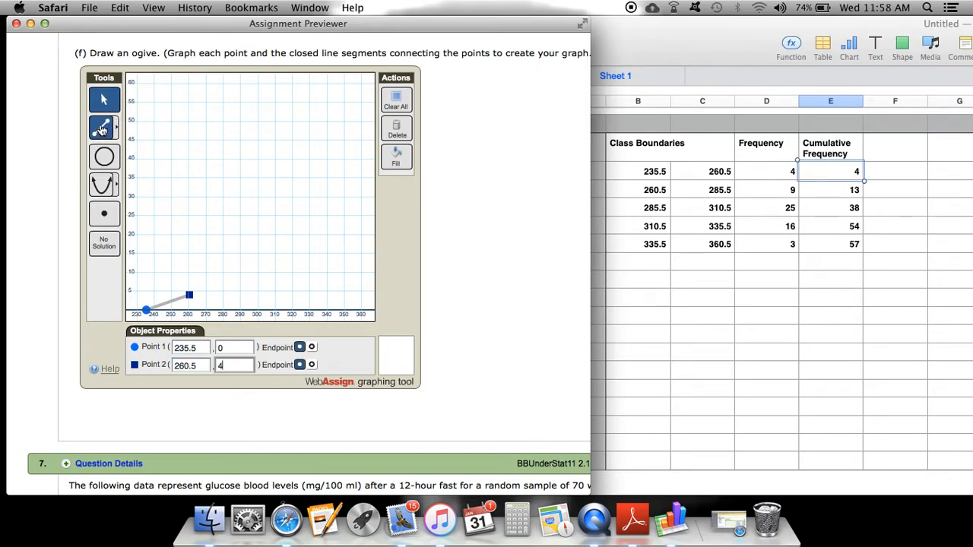
pyautogui.click(102, 131)
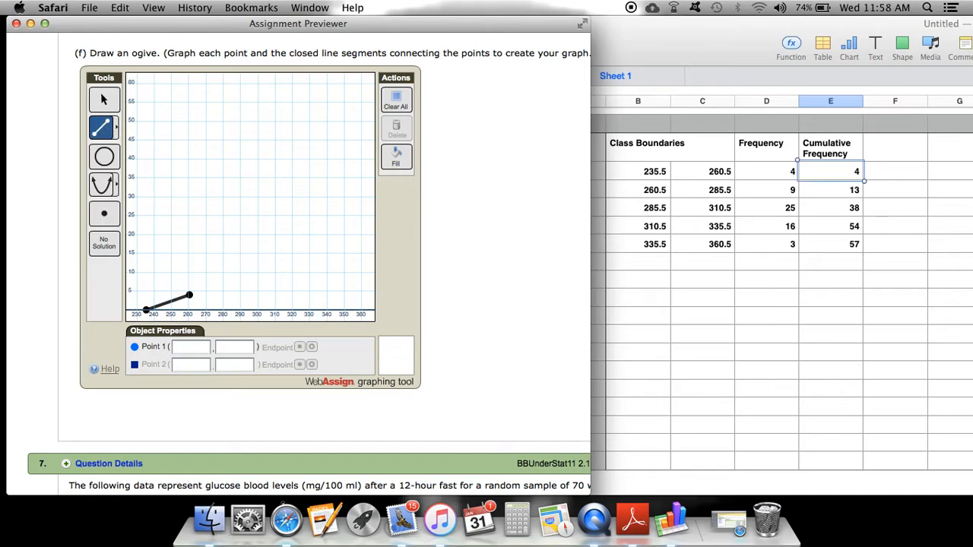
pyautogui.click(178, 348)
pyautogui.write('26')
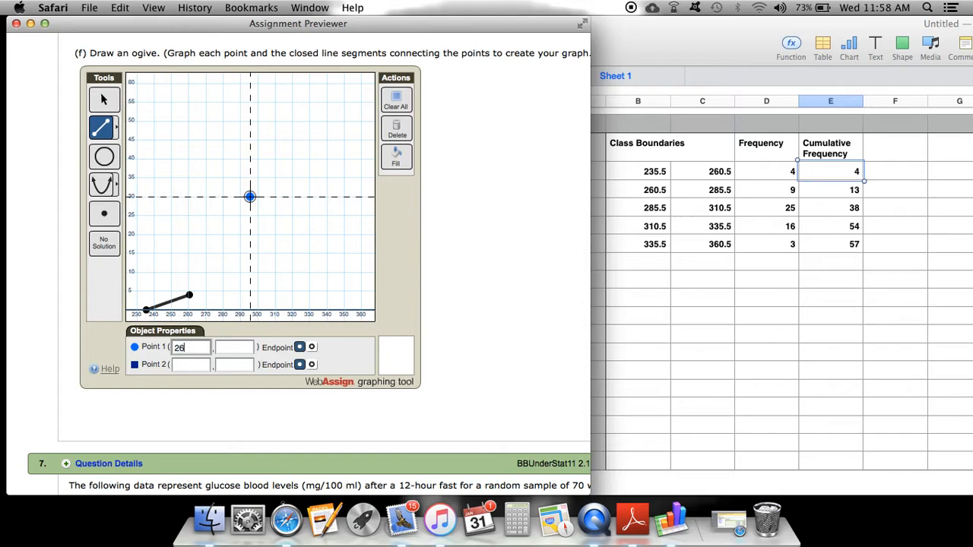
pyautogui.write('0.5')
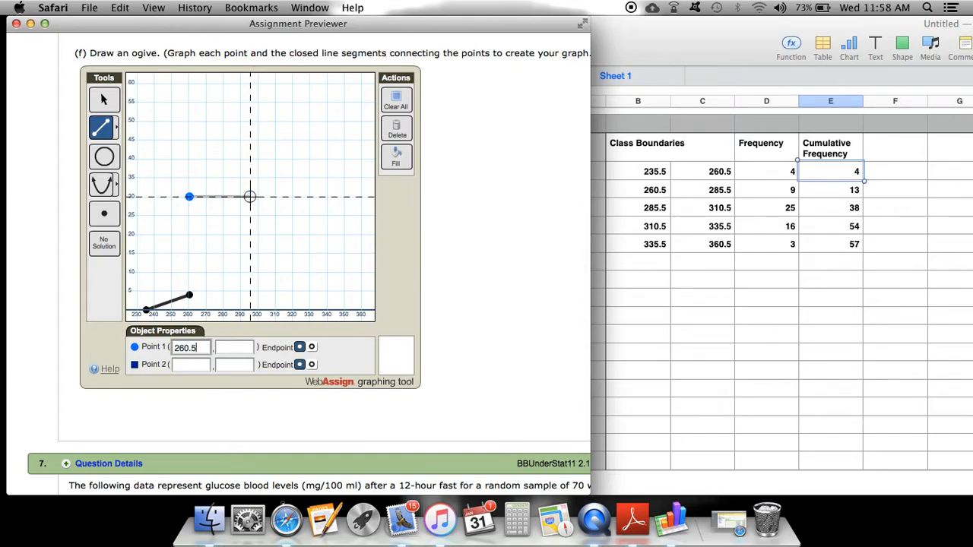
pyautogui.click(234, 347)
pyautogui.write('4')
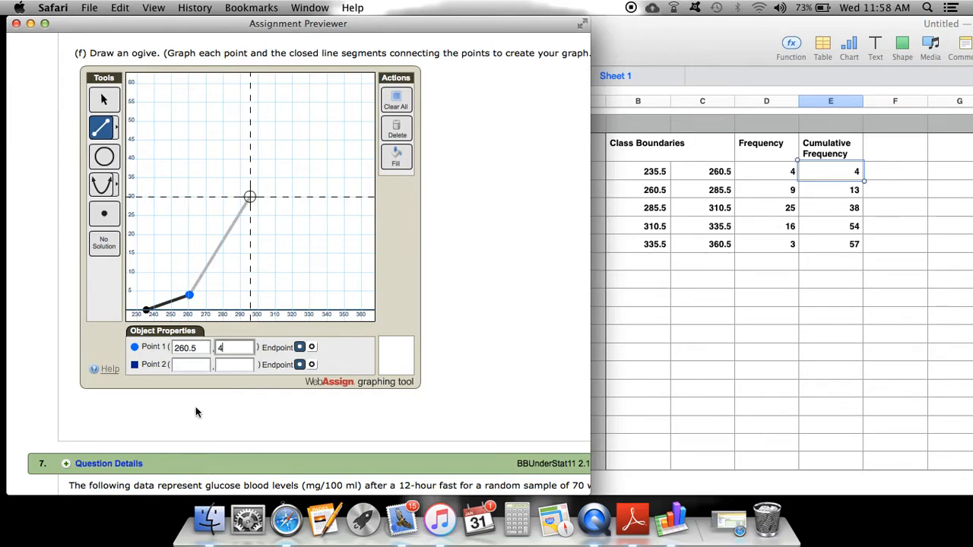
# Set the second segment's end point to (285.5, 13), checking the spreadsheet values
pyautogui.click(198, 366)
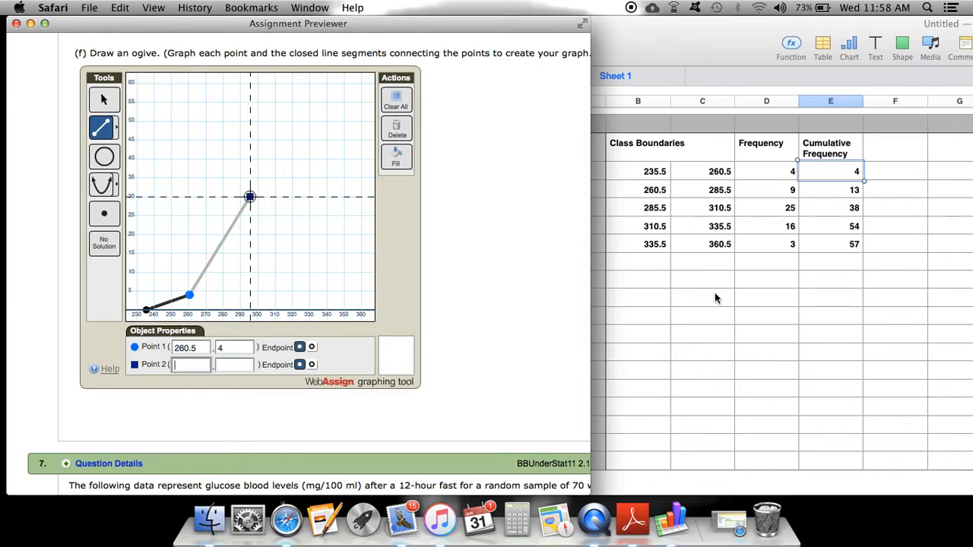
pyautogui.click(707, 195)
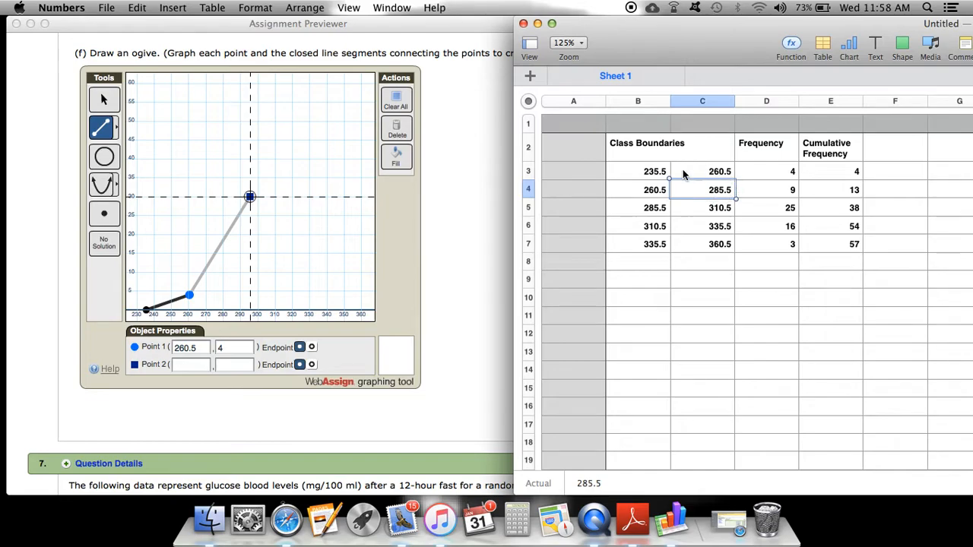
pyautogui.click(843, 186)
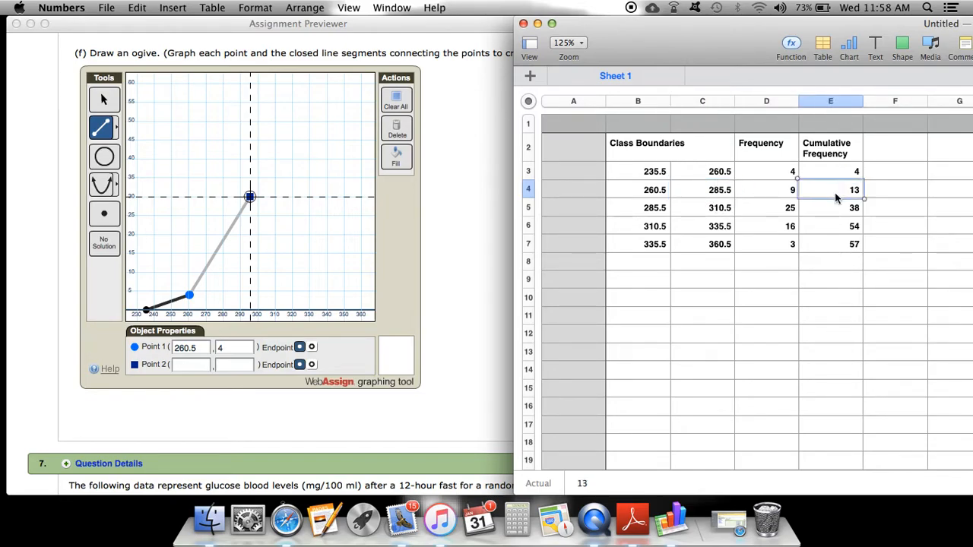
pyautogui.click(222, 383)
pyautogui.click(190, 364)
pyautogui.write('285.5')
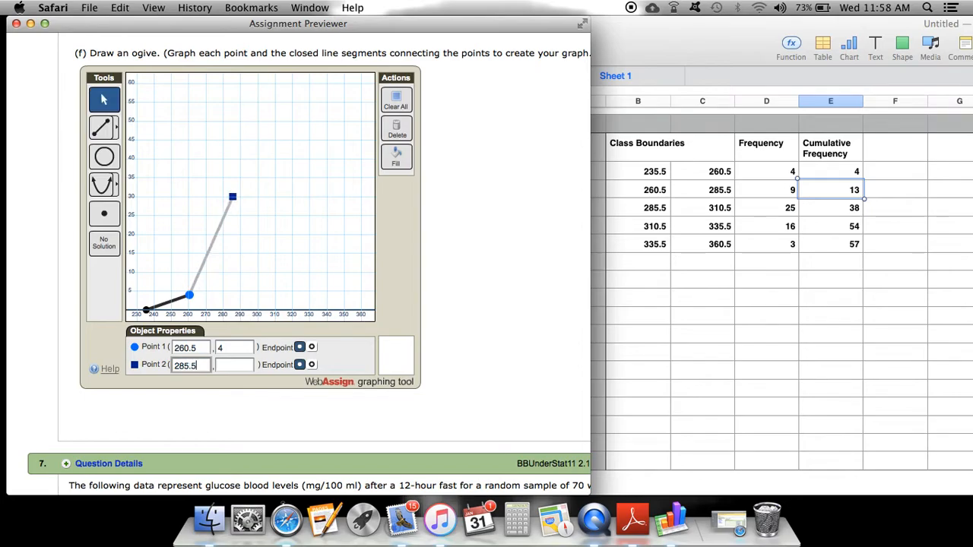
pyautogui.click(242, 365)
pyautogui.write('13')
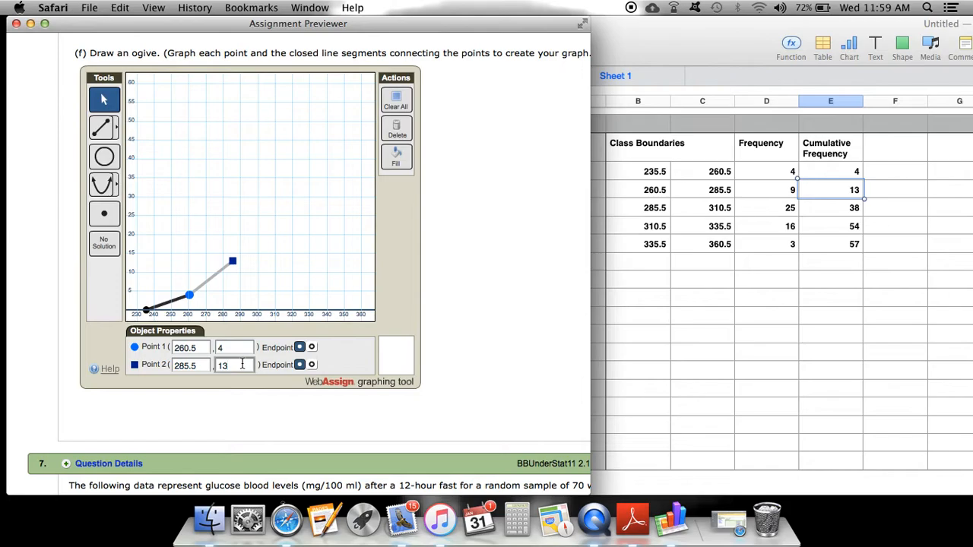
# Start a third line segment with its first point at (285.5, 13)
pyautogui.click(108, 135)
pyautogui.click(185, 346)
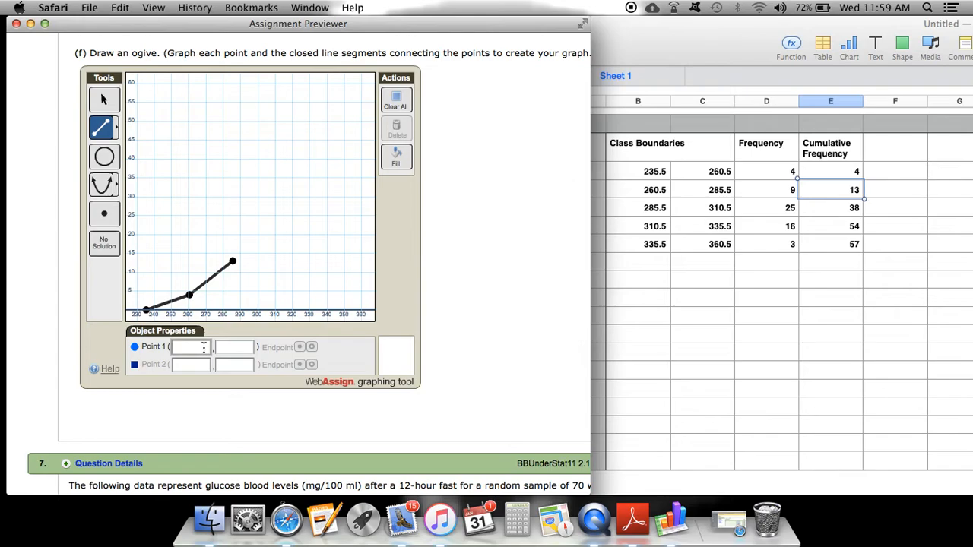
pyautogui.write('2')
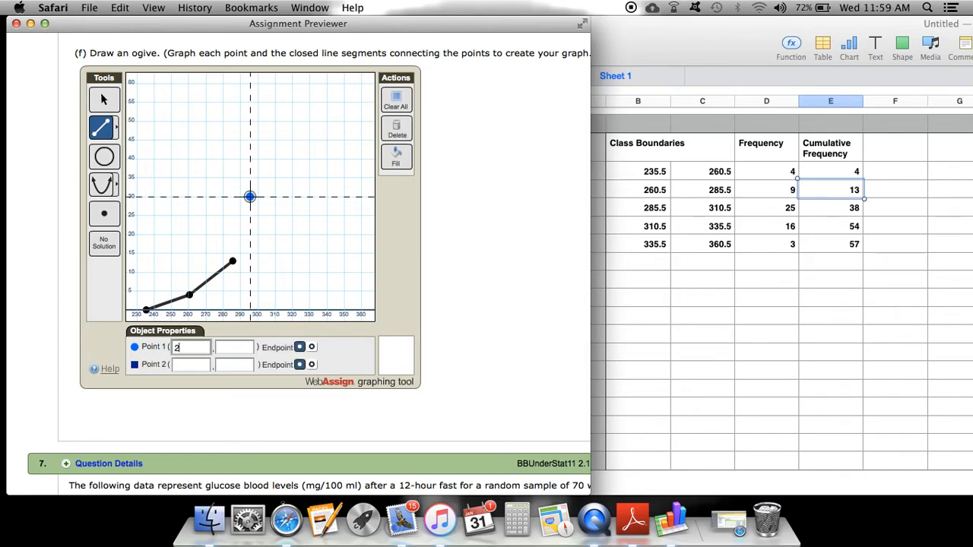
pyautogui.write('85.5')
pyautogui.click(234, 347)
pyautogui.write('13')
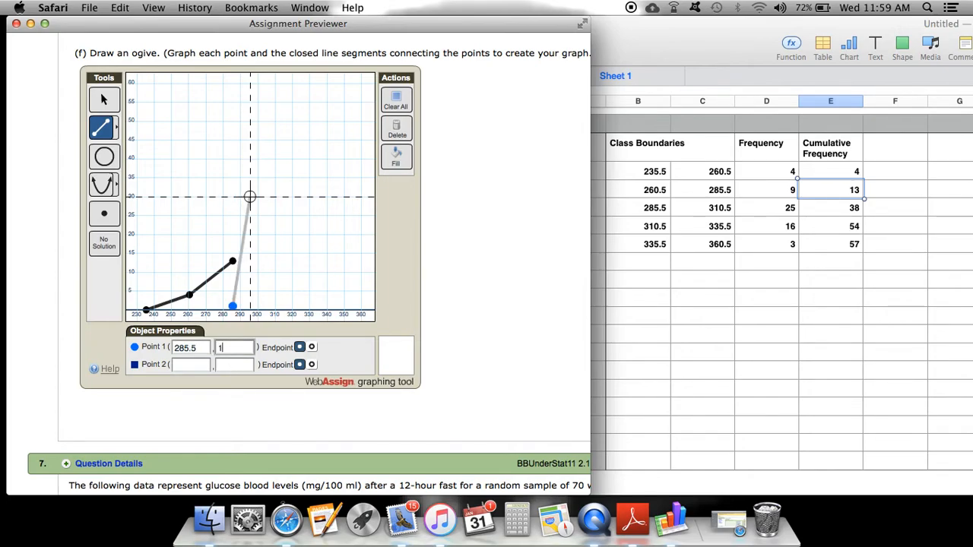
# Set the third segment's end point to (310.5, 38), checking the spreadsheet values
pyautogui.click(193, 365)
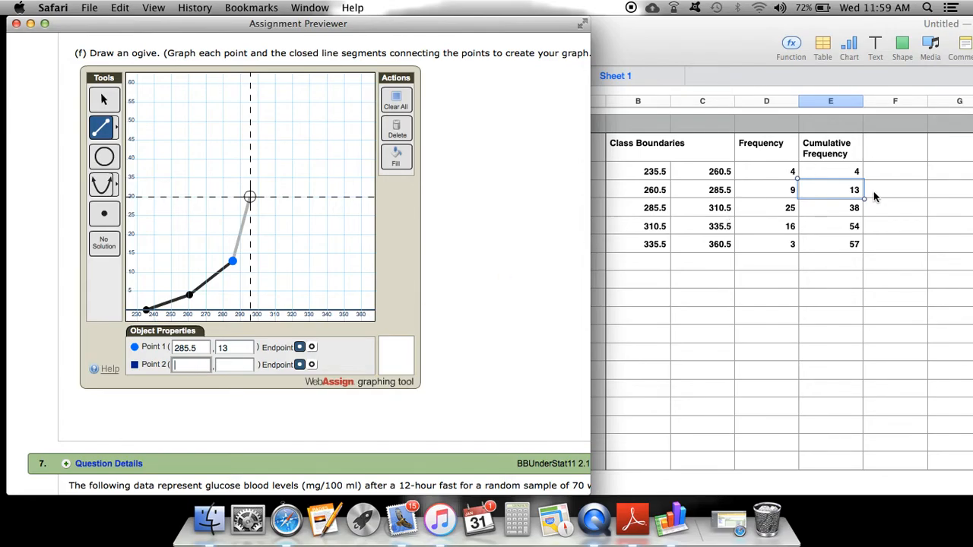
pyautogui.click(691, 206)
pyautogui.click(710, 203)
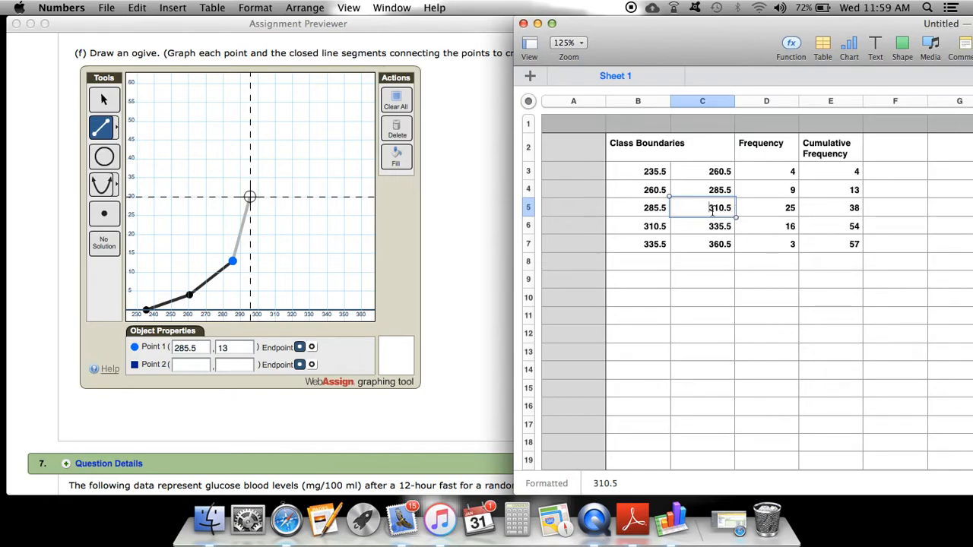
pyautogui.click(852, 211)
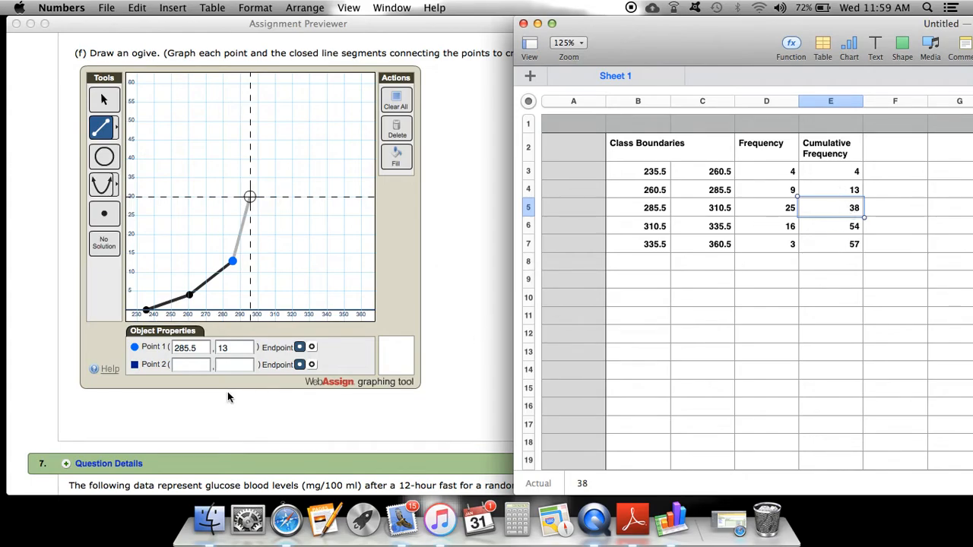
pyautogui.click(190, 364)
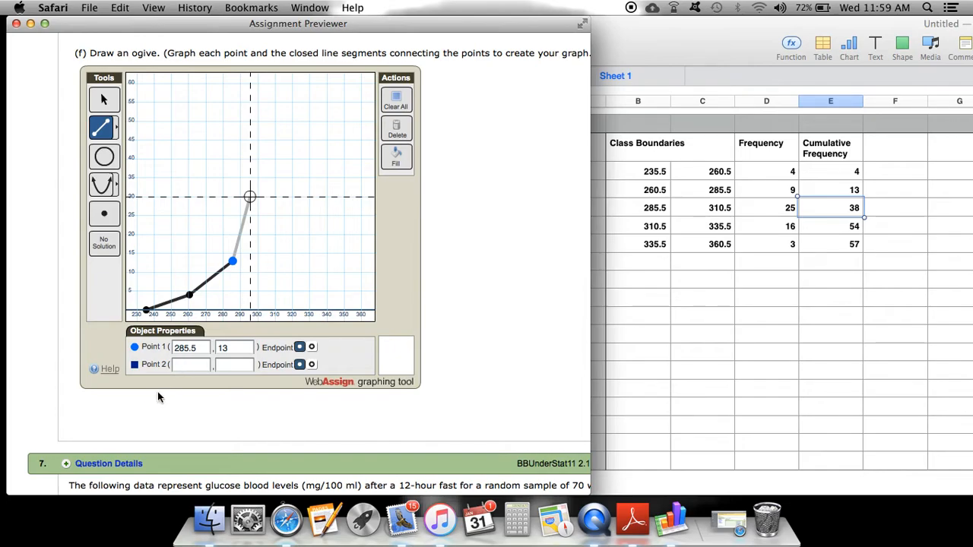
pyautogui.click(183, 364)
pyautogui.write('310.5')
pyautogui.click(226, 366)
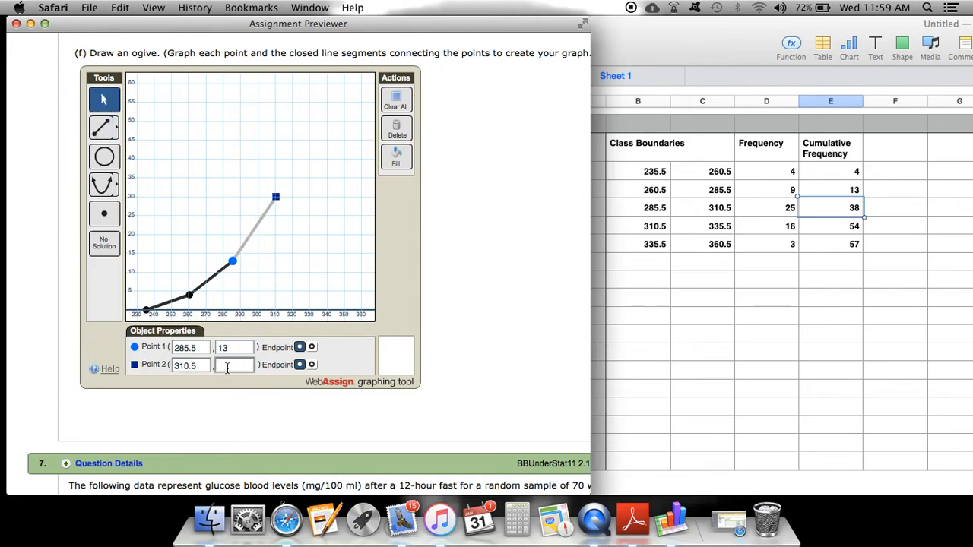
pyautogui.write('38')
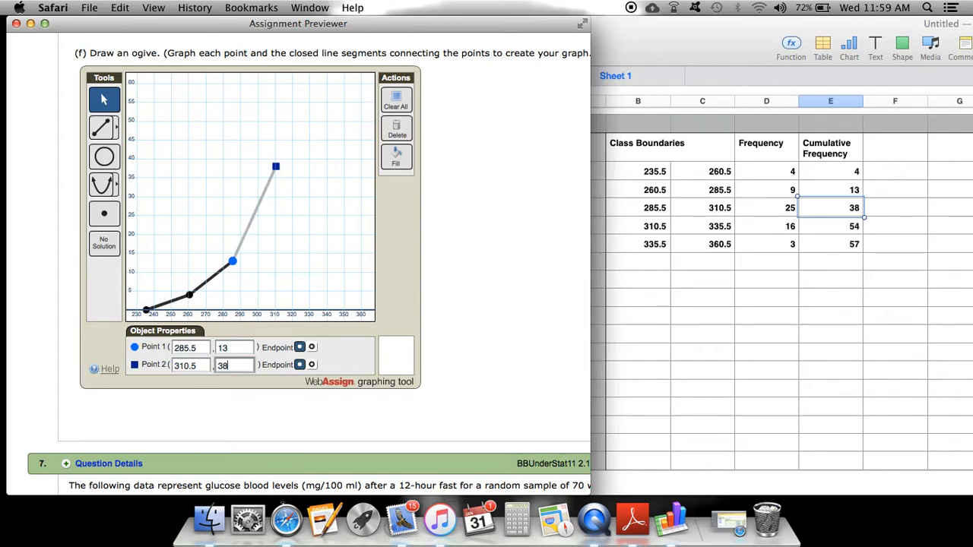
# Start a fourth line segment with its first point at (310.5, 38)
pyautogui.click(106, 135)
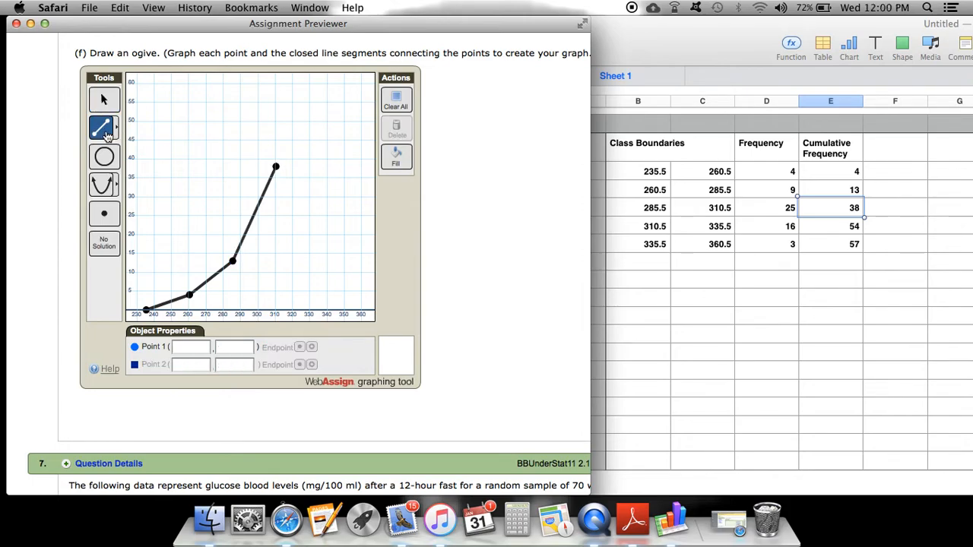
pyautogui.click(182, 350)
pyautogui.write('310.5')
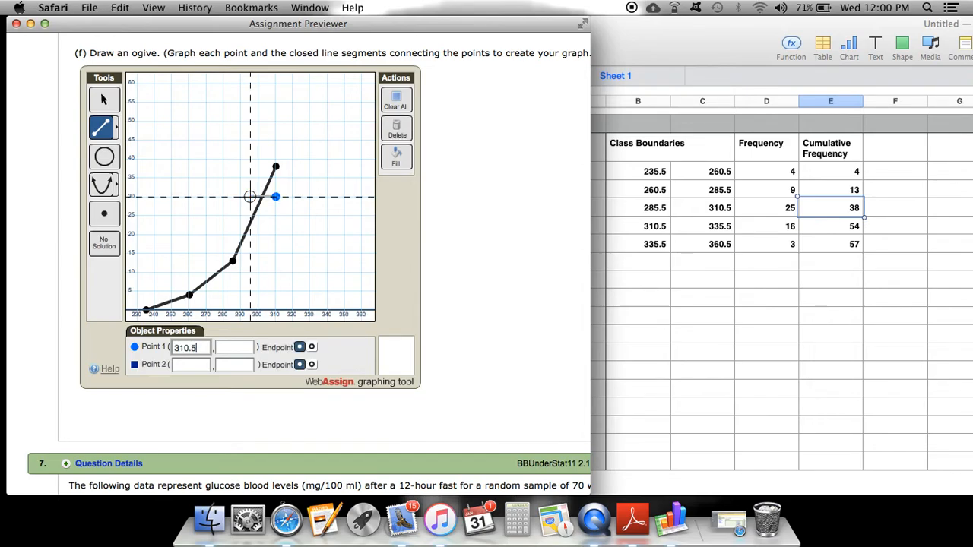
pyautogui.click(225, 348)
pyautogui.write('38')
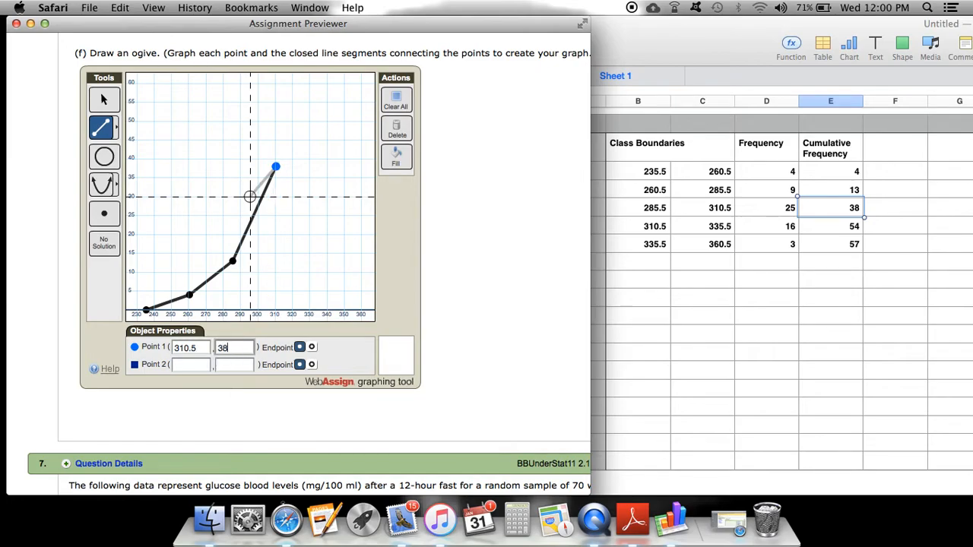
# Set the fourth segment's end point to (335.5, 54), checking the spreadsheet values
pyautogui.click(198, 365)
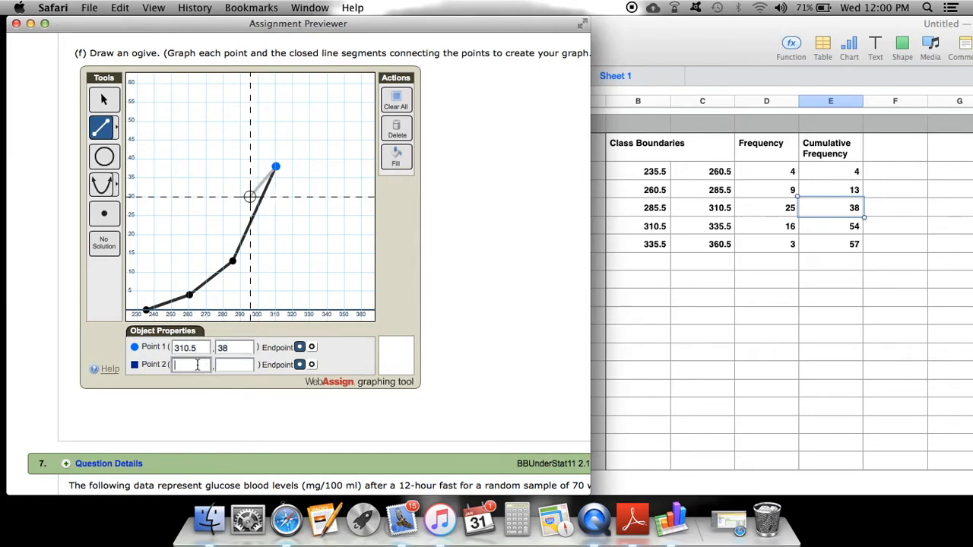
pyautogui.write('335.5')
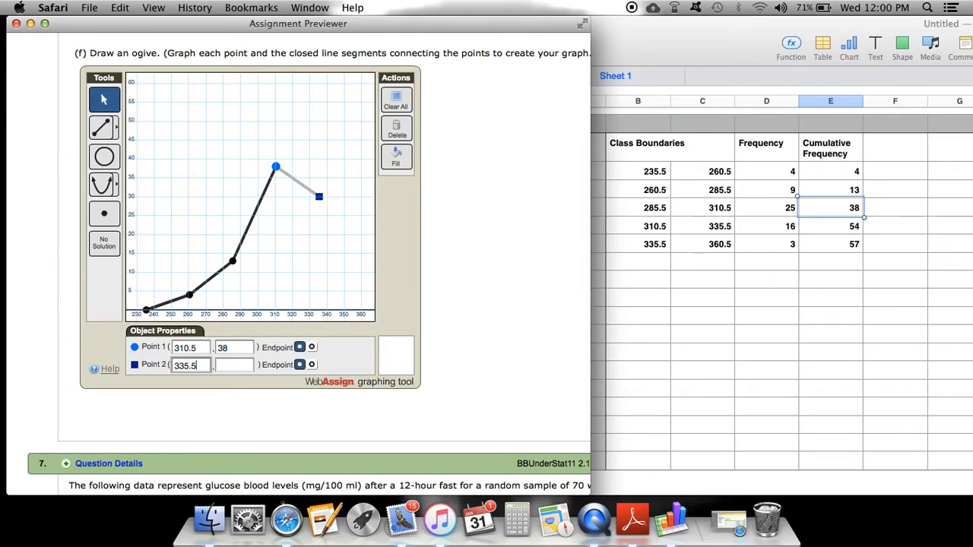
pyautogui.click(245, 366)
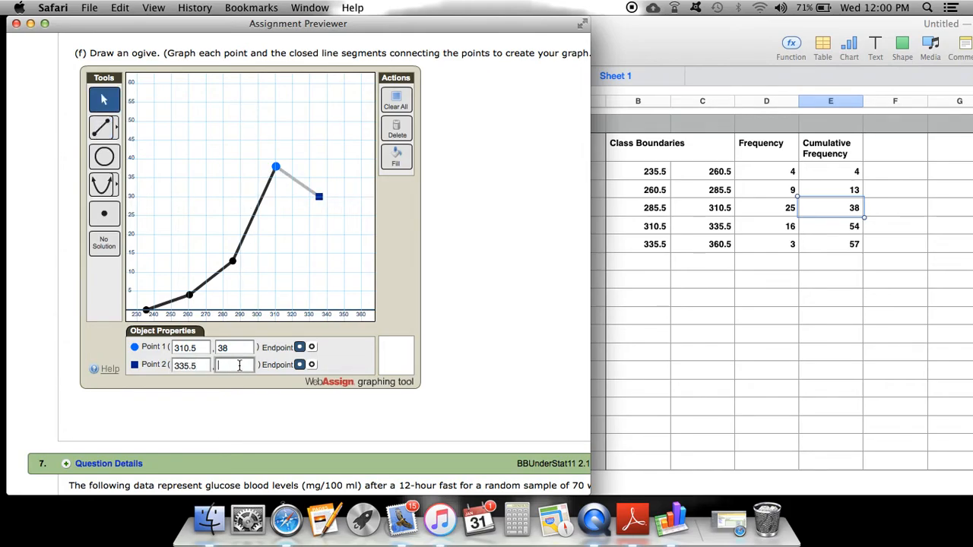
pyautogui.click(721, 225)
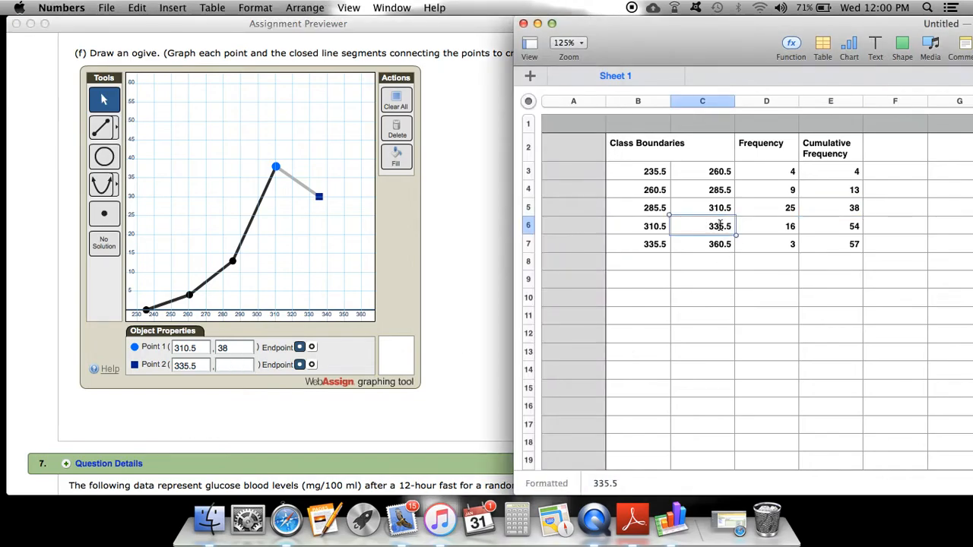
pyautogui.click(834, 228)
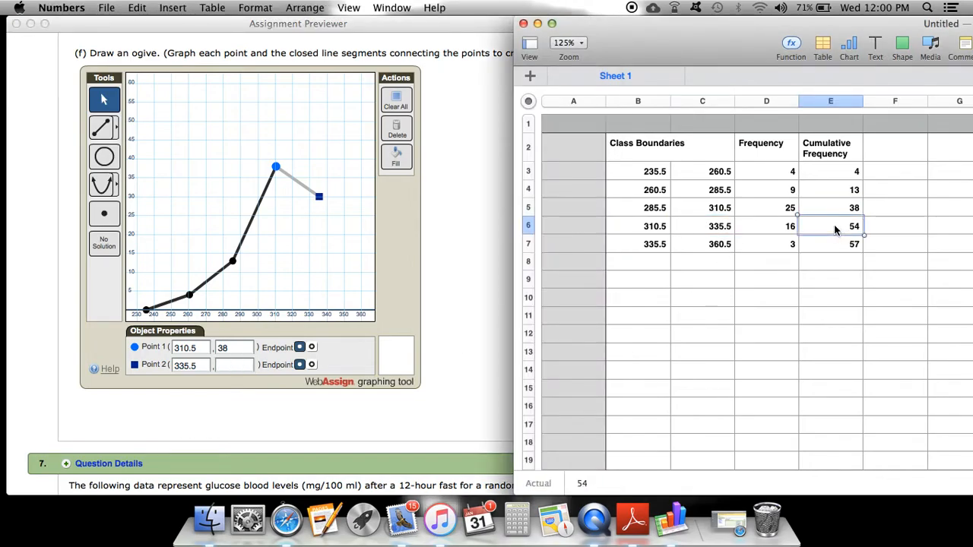
pyautogui.click(223, 366)
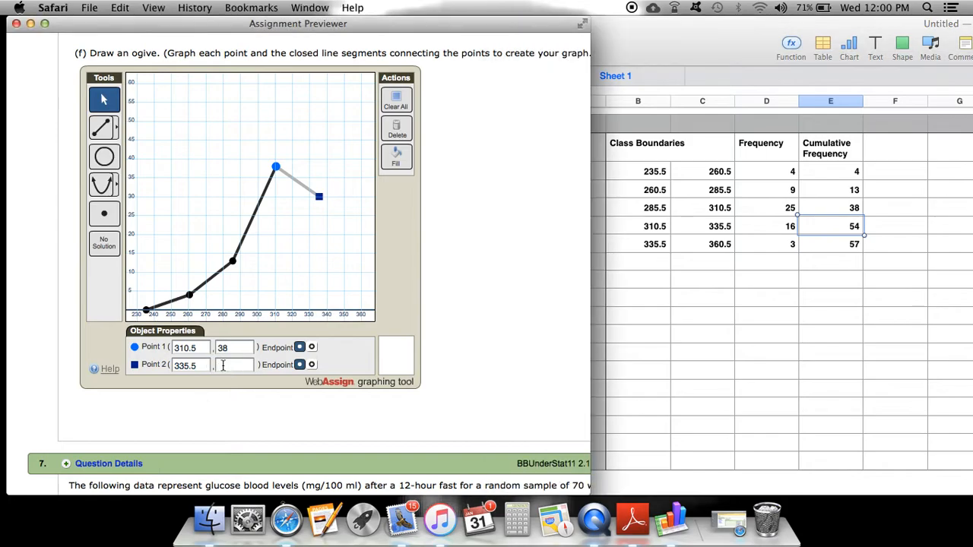
pyautogui.write('54')
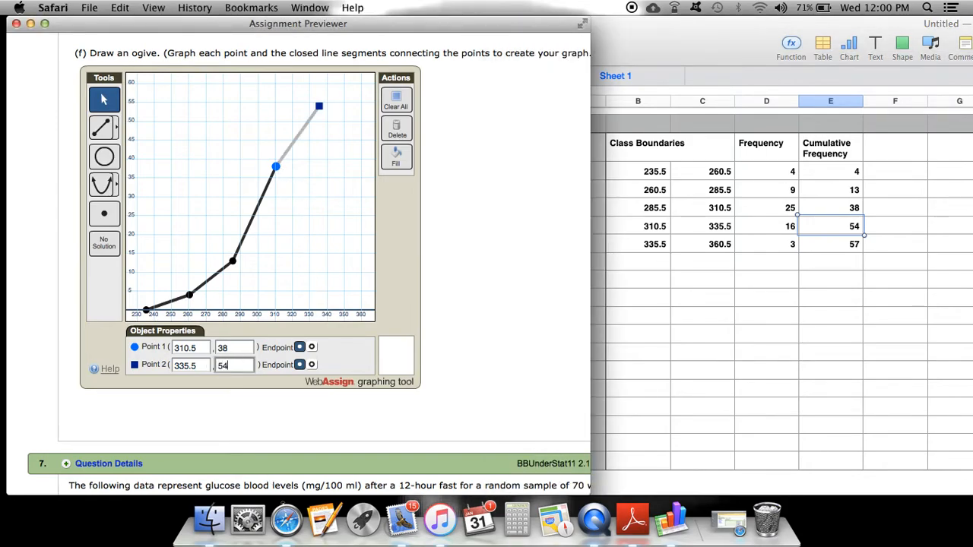
# Start a fifth line segment with its first point at (335.5, 54)
pyautogui.click(109, 134)
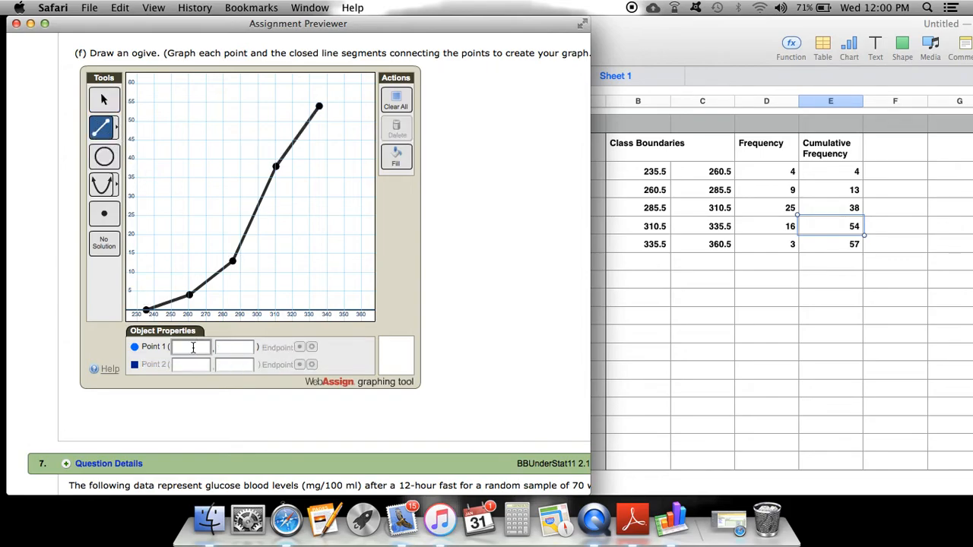
pyautogui.write('335.5')
pyautogui.press('Tab')
pyautogui.write('54')
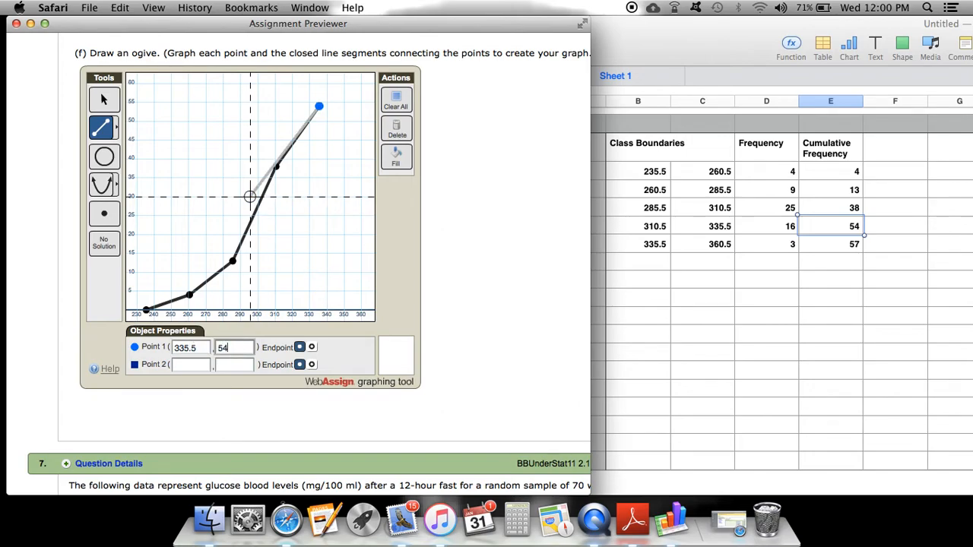
# Set the fifth segment's end point to (360.5, 57), checking the spreadsheet values, and finish the segment
pyautogui.click(190, 364)
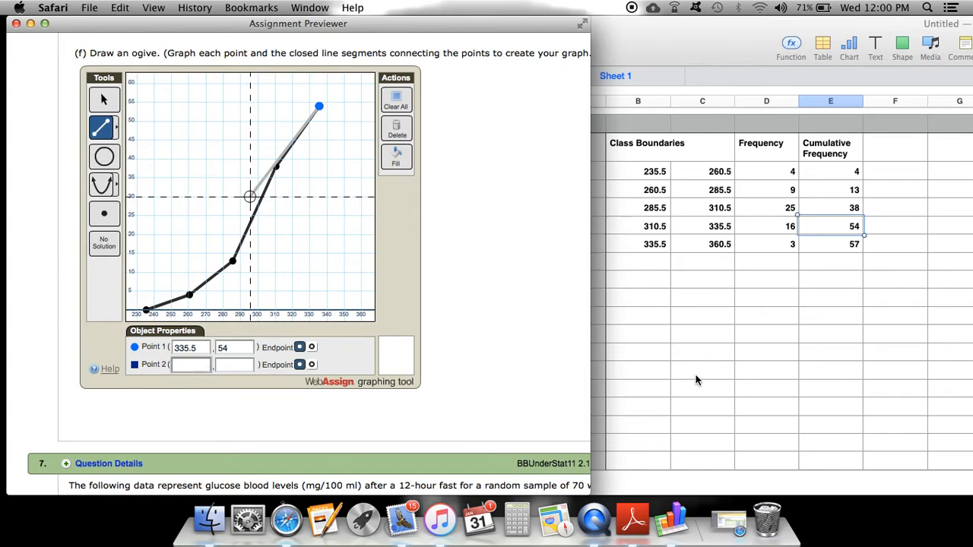
pyautogui.click(714, 245)
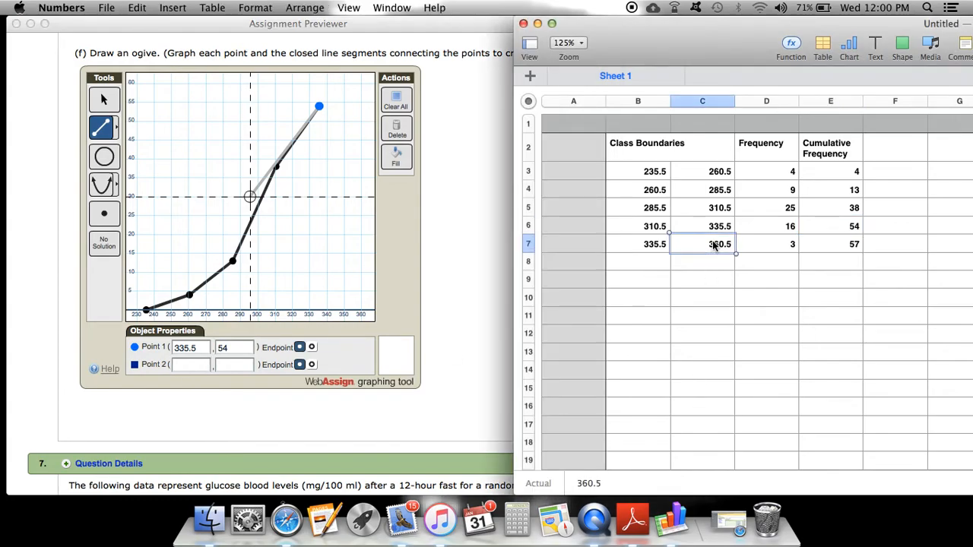
pyautogui.click(714, 255)
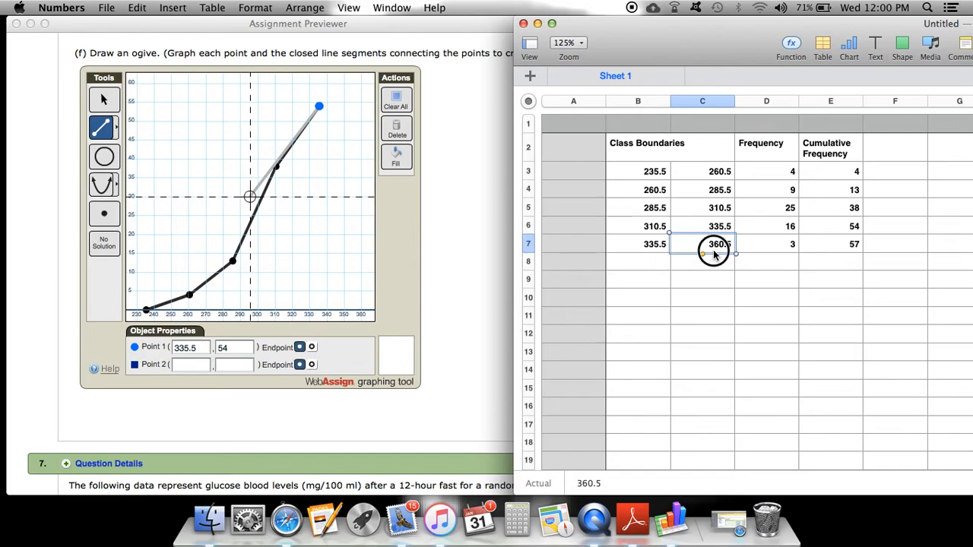
pyautogui.click(850, 245)
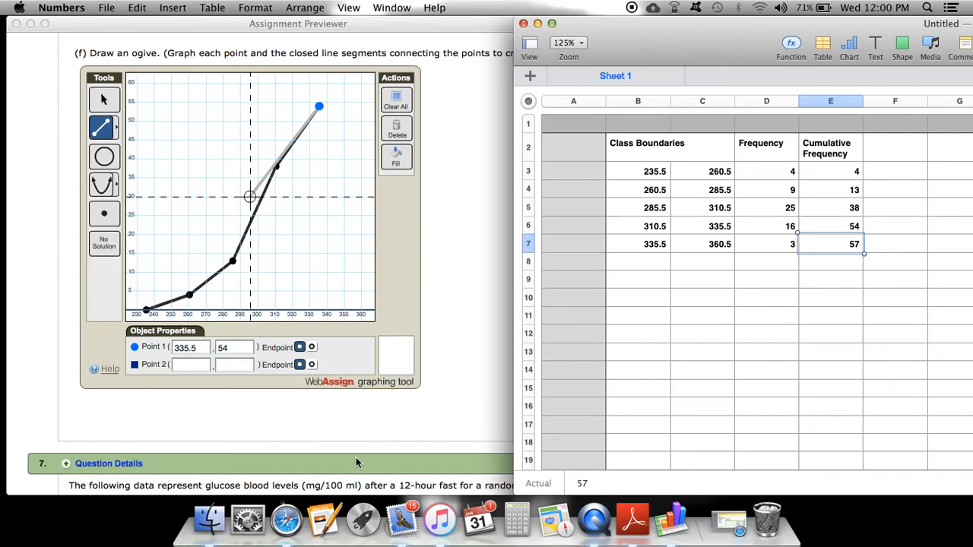
pyautogui.click(191, 365)
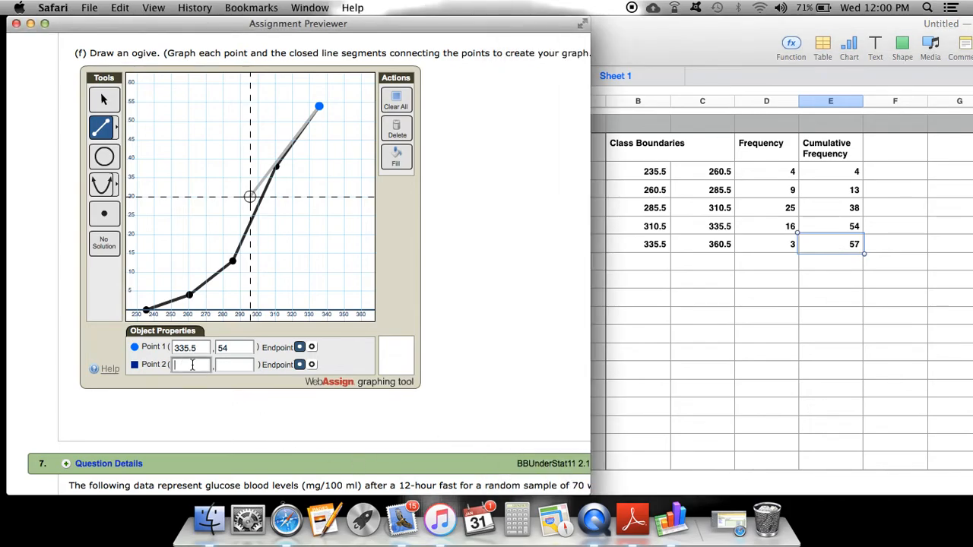
pyautogui.write('360')
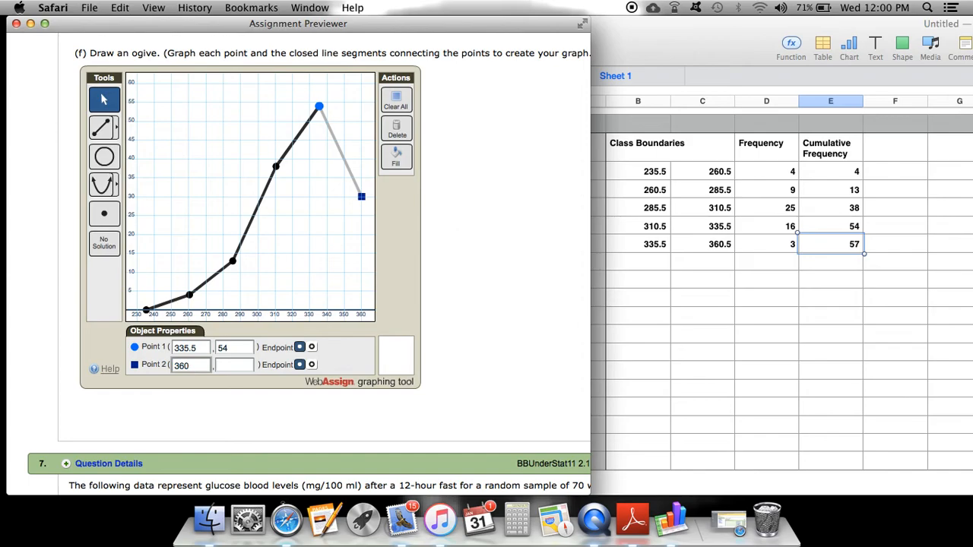
pyautogui.write('.5')
pyautogui.click(227, 366)
pyautogui.write('57')
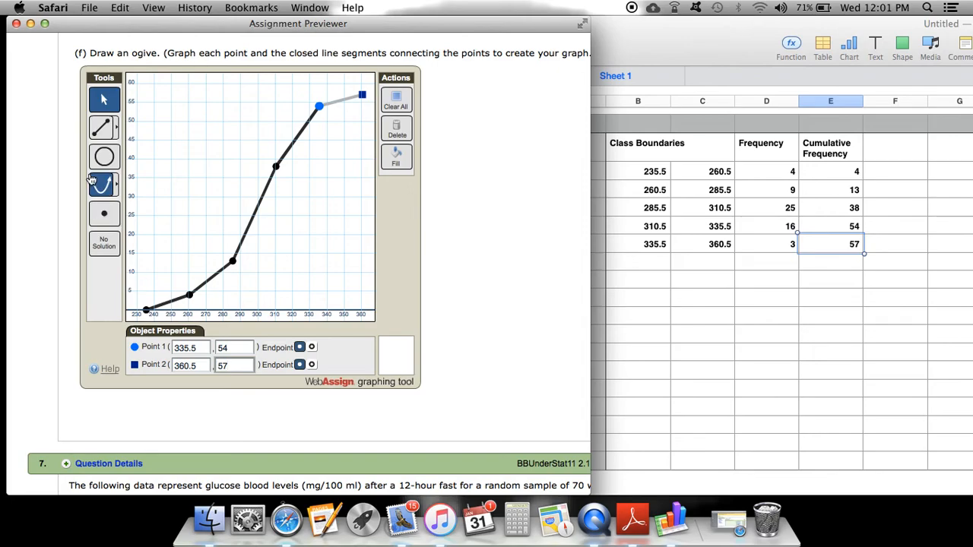
pyautogui.click(101, 131)
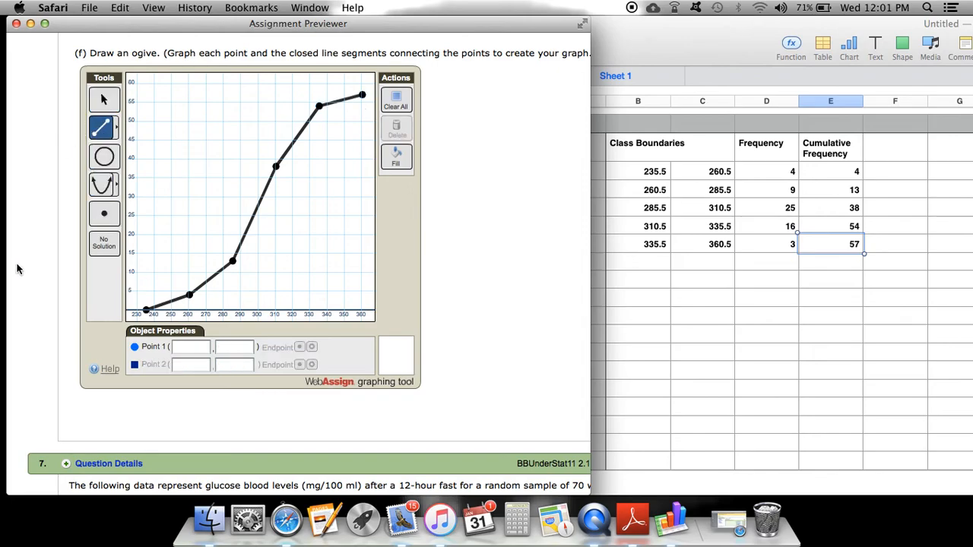
# Scroll around the page to review the completed ogive graph
pyautogui.scroll(-2, 269, 394)
pyautogui.scroll(5, 271, 401)
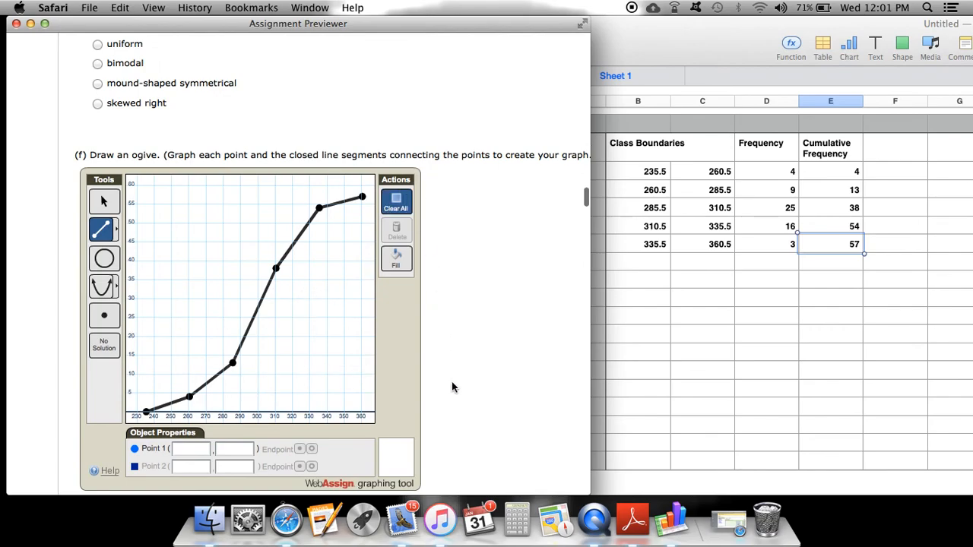
pyautogui.scroll(-7, 453, 388)
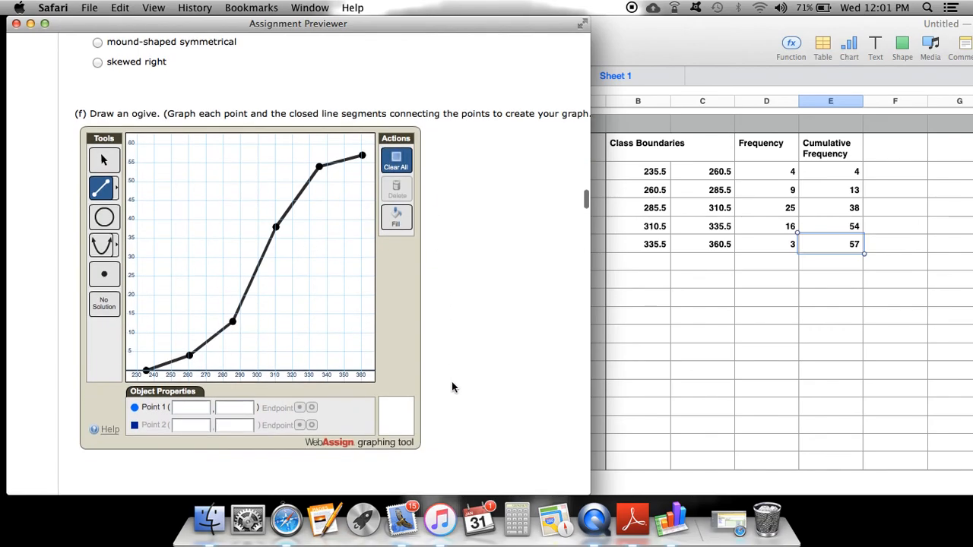
pyautogui.hscroll(2, 453, 388)
pyautogui.scroll(5, 486, 320)
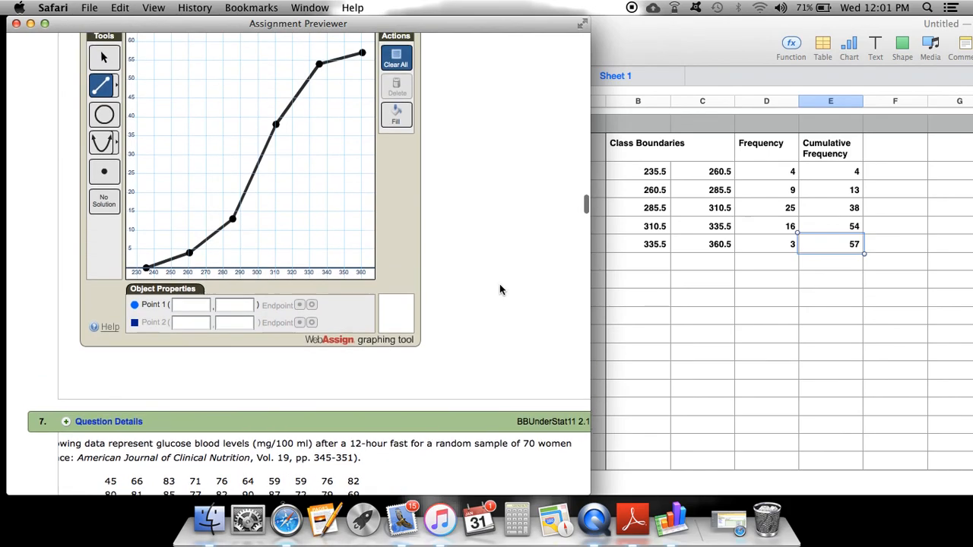
pyautogui.scroll(1, 501, 289)
pyautogui.scroll(-1, 500, 289)
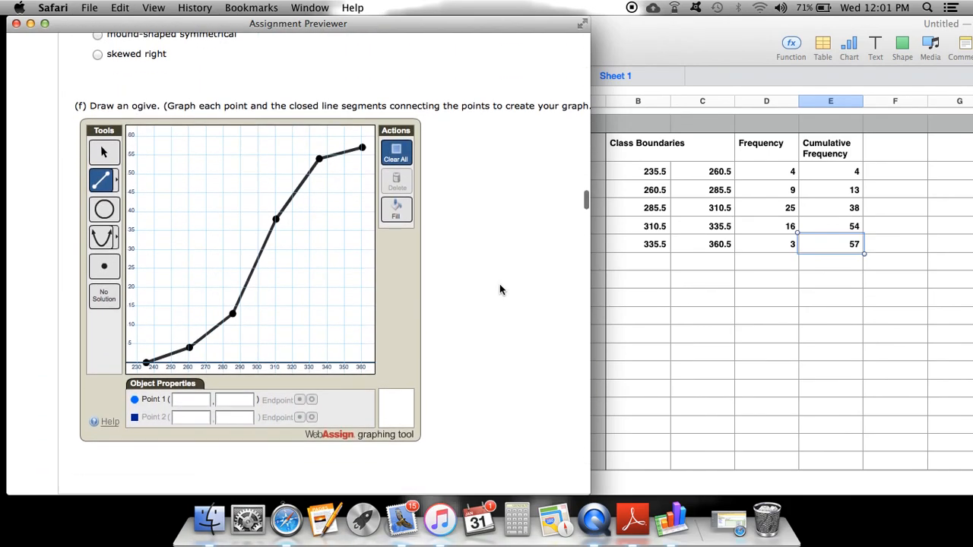